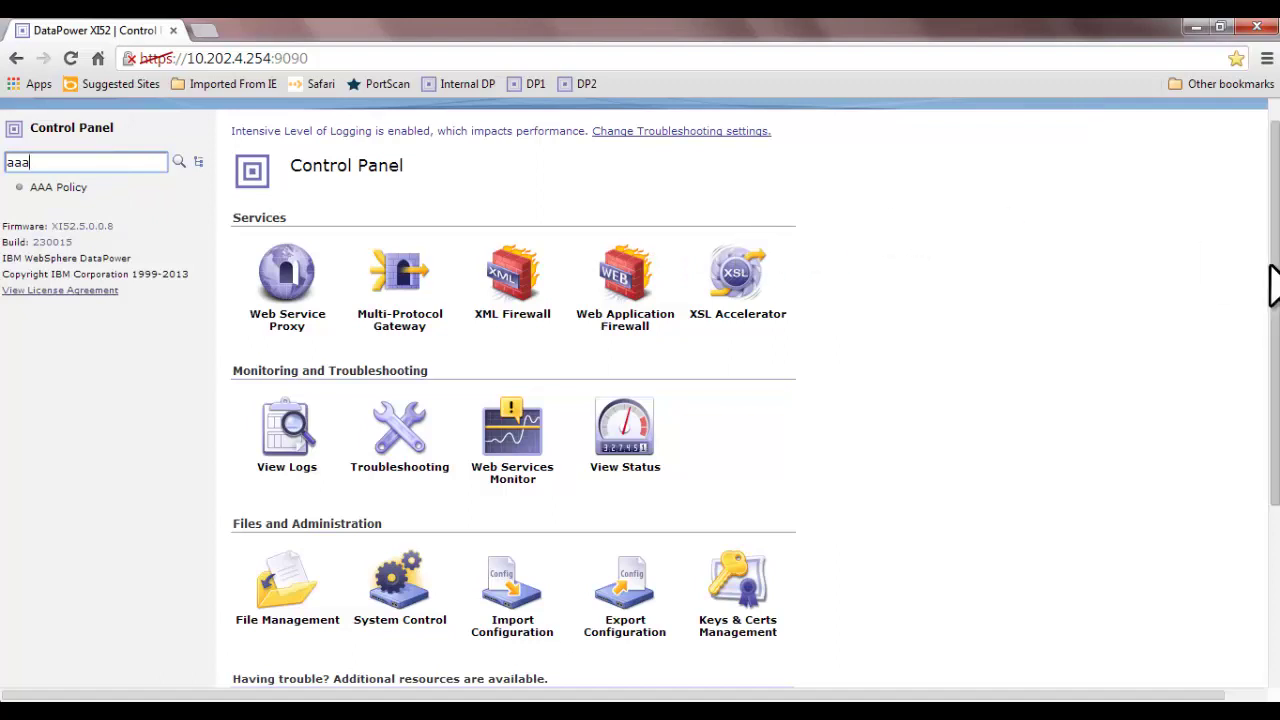
Open the AAA Policy list from the search results and start adding a new policy
left_click_drag(1273, 287, 1273, 255)
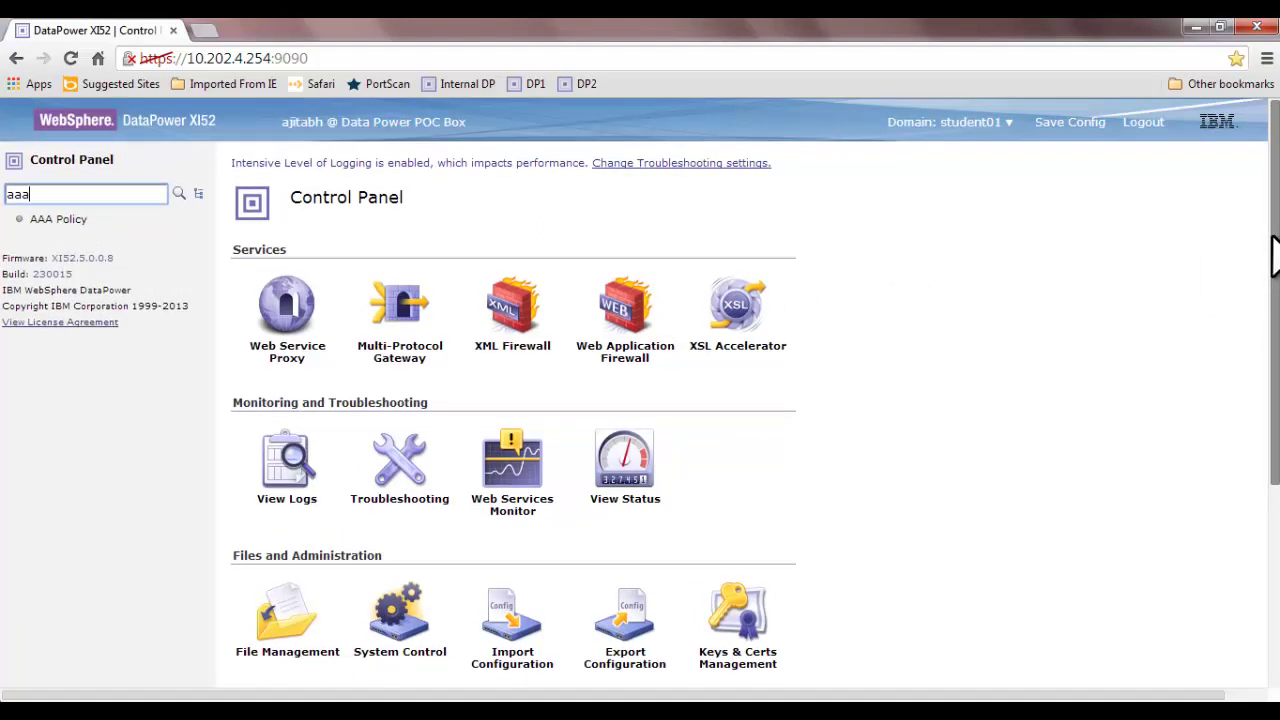
left_click_drag(1275, 255, 1275, 277)
left_click(45, 186)
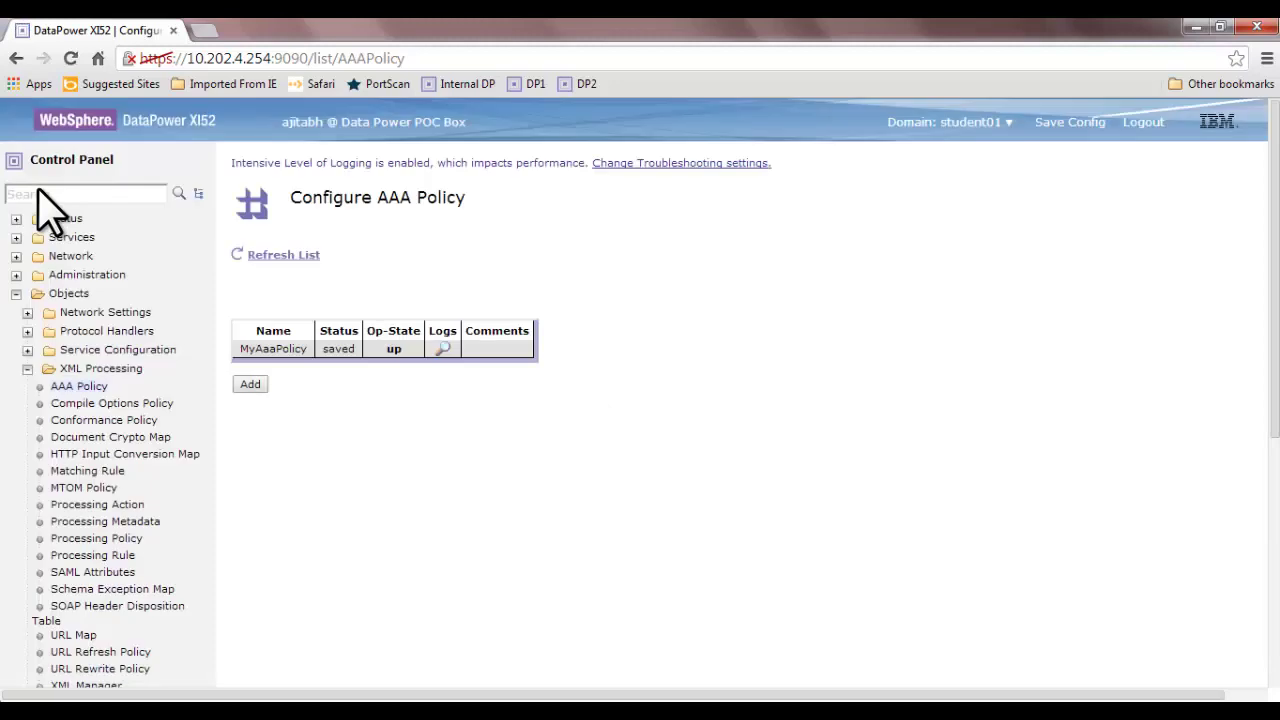
left_click(256, 384)
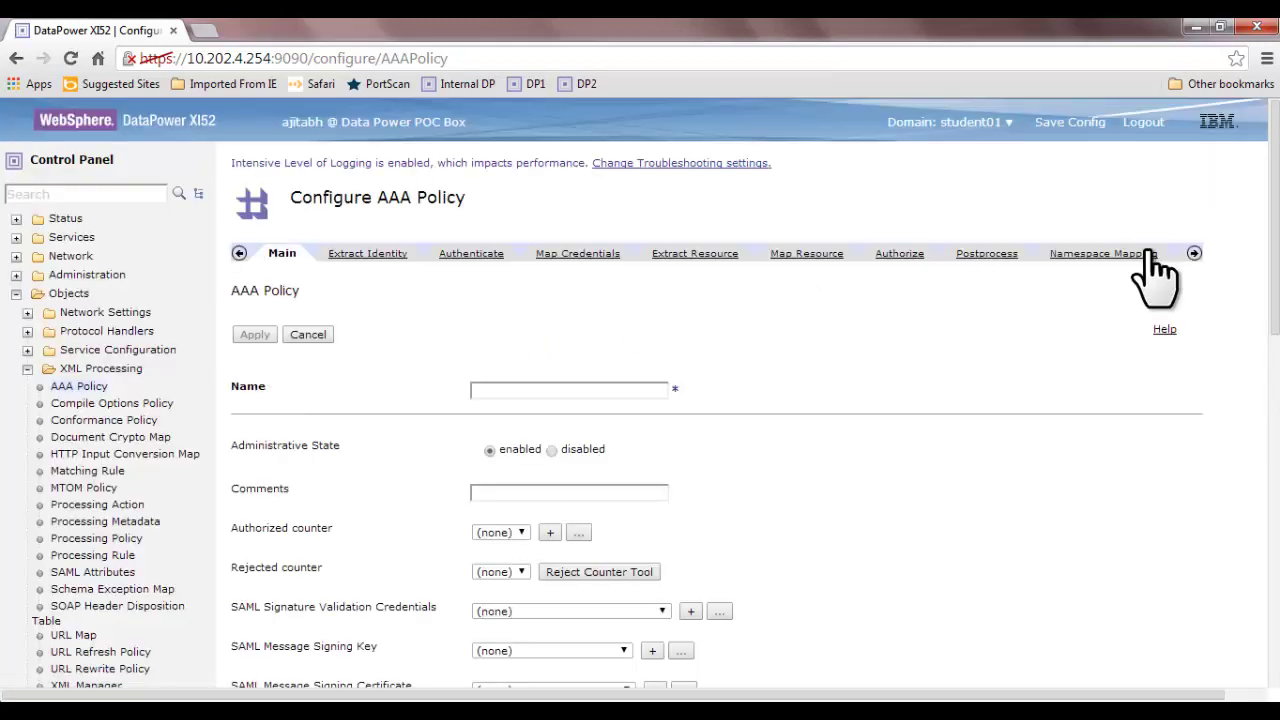
Compare the AAA Policy flow diagram in Windows Photo Viewer with the sections of the new policy's configuration page in the browser
left_click_drag(1277, 212, 1277, 230)
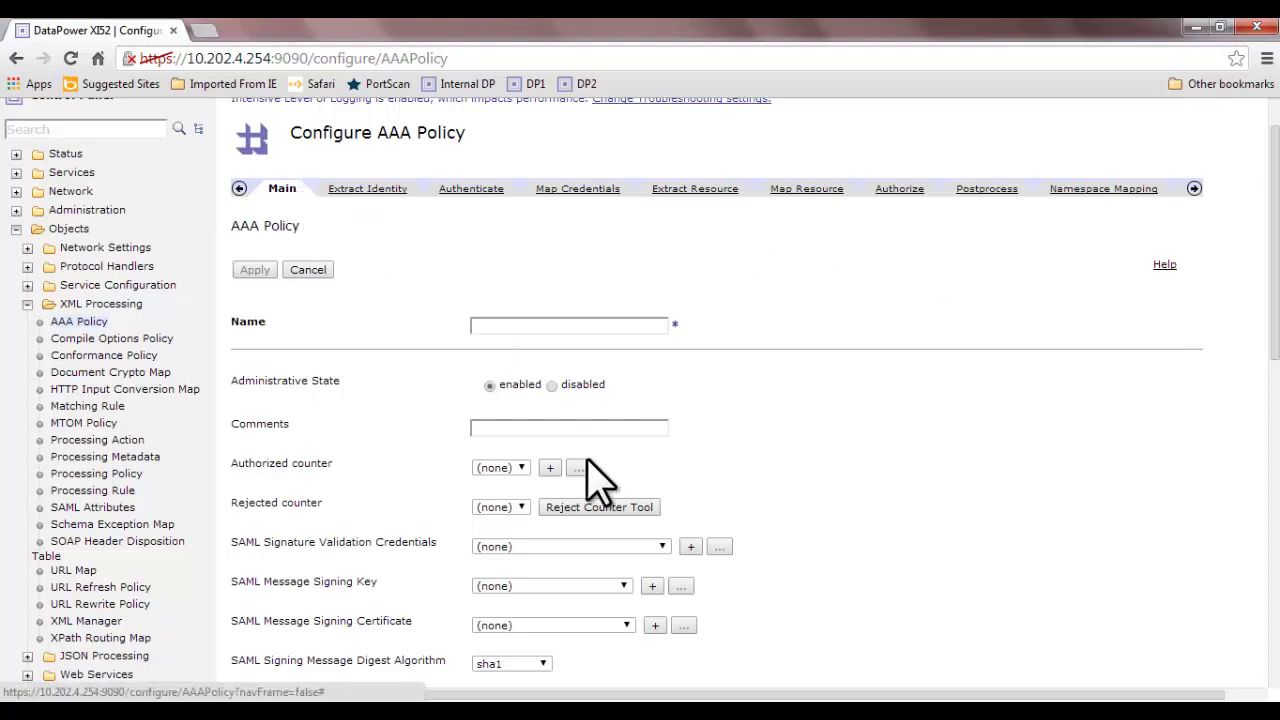
mouse_move(839, 712)
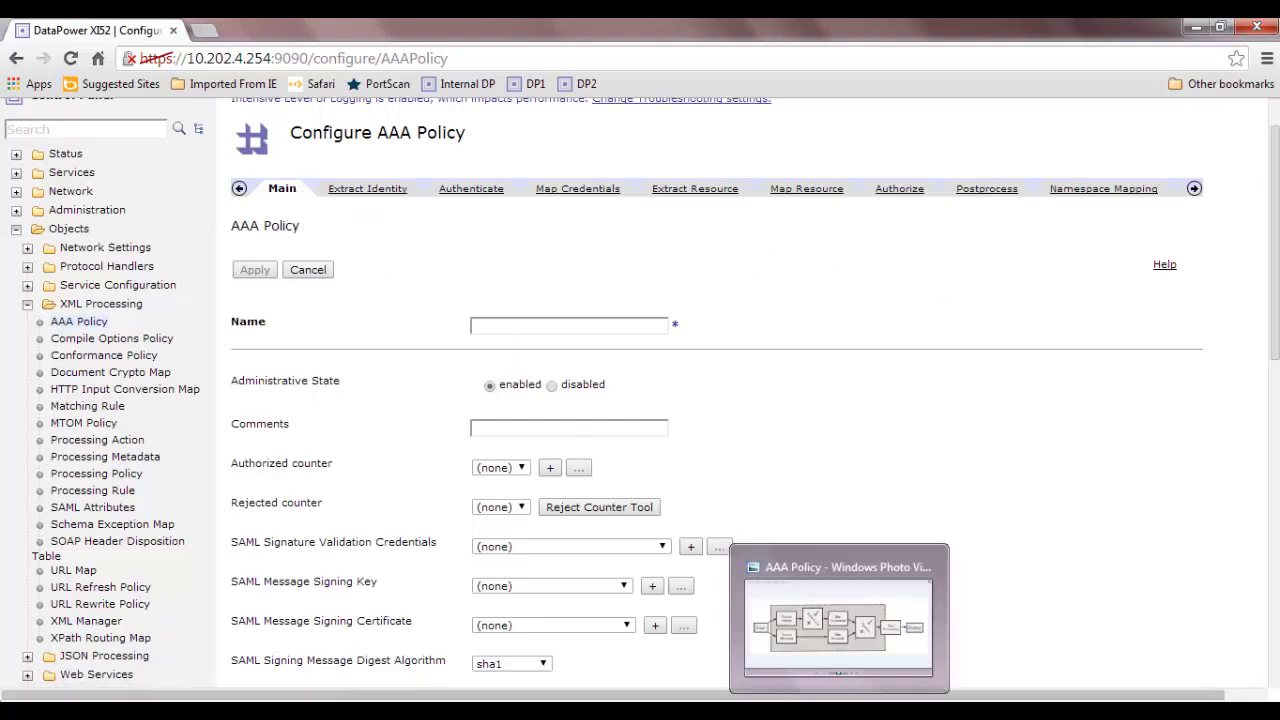
left_click(839, 620)
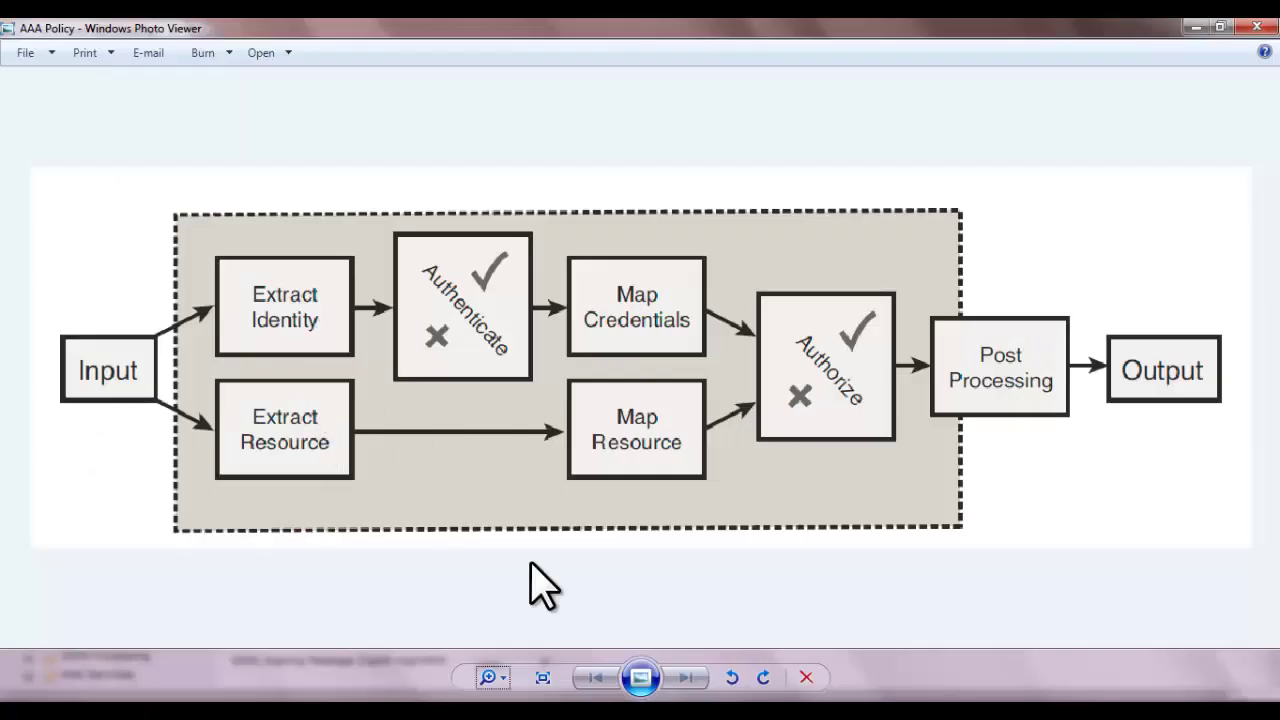
key("alt+Tab")
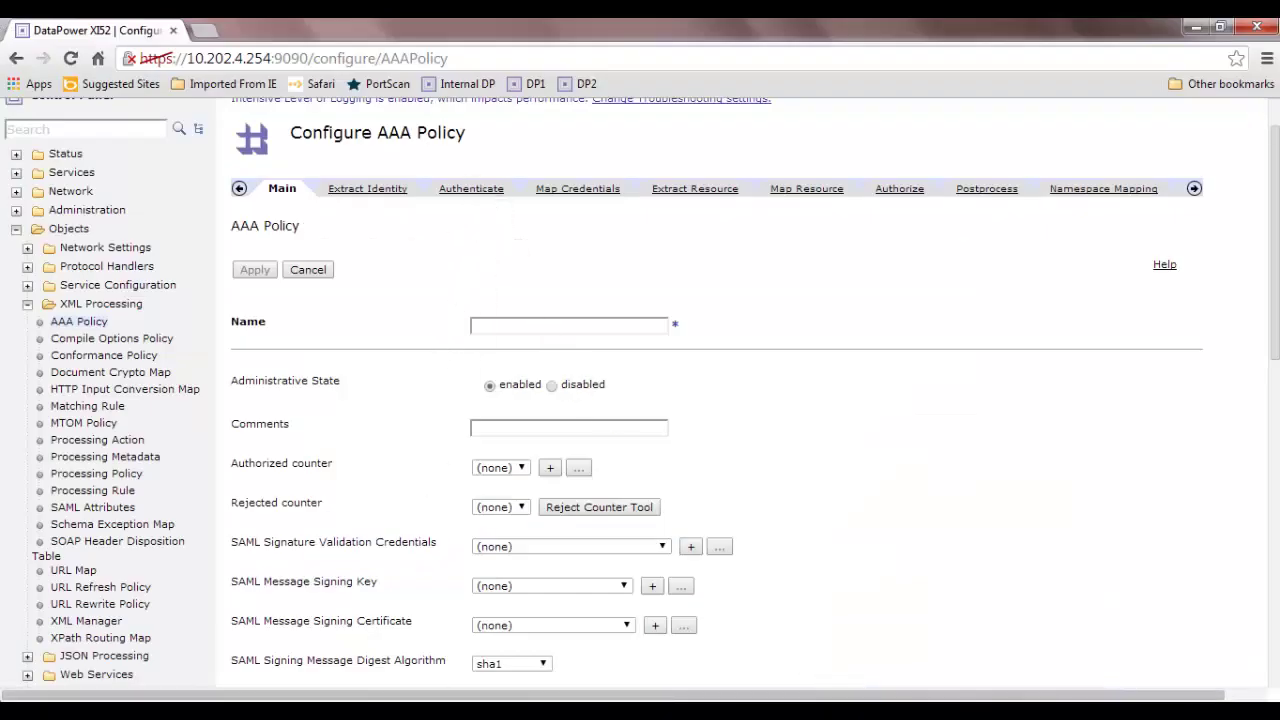
key("alt+Tab")
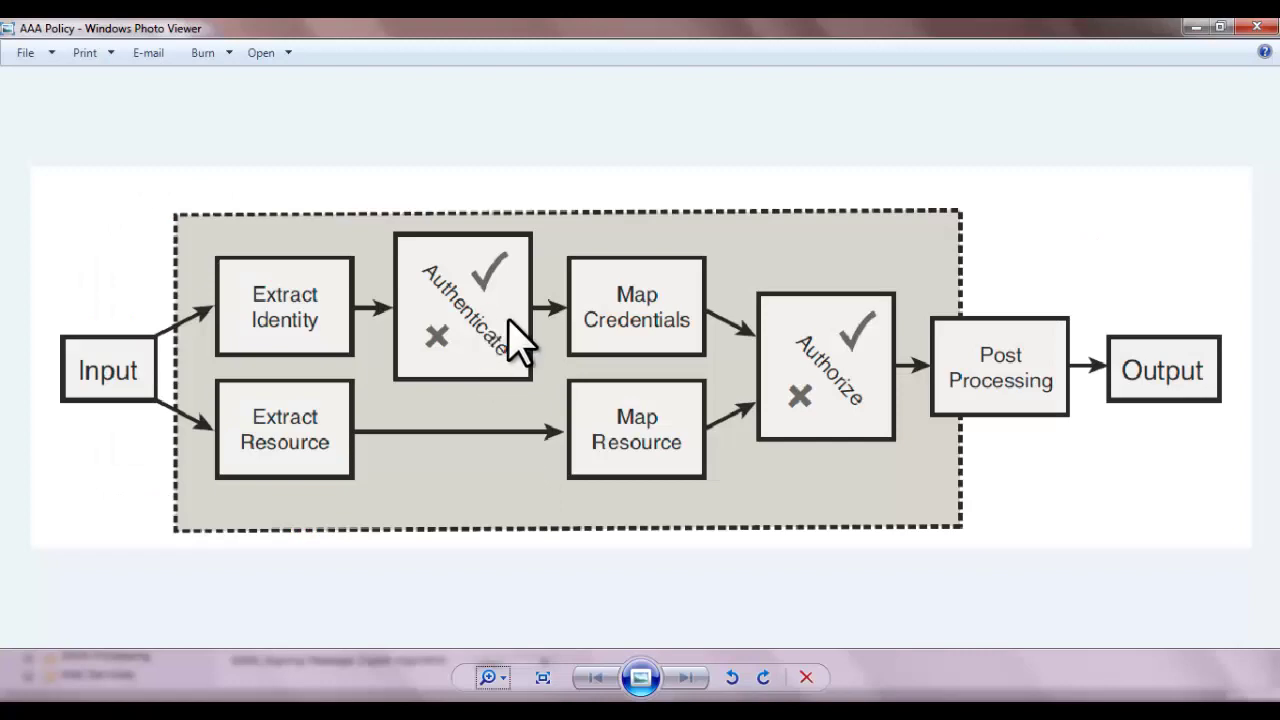
key("alt+Tab")
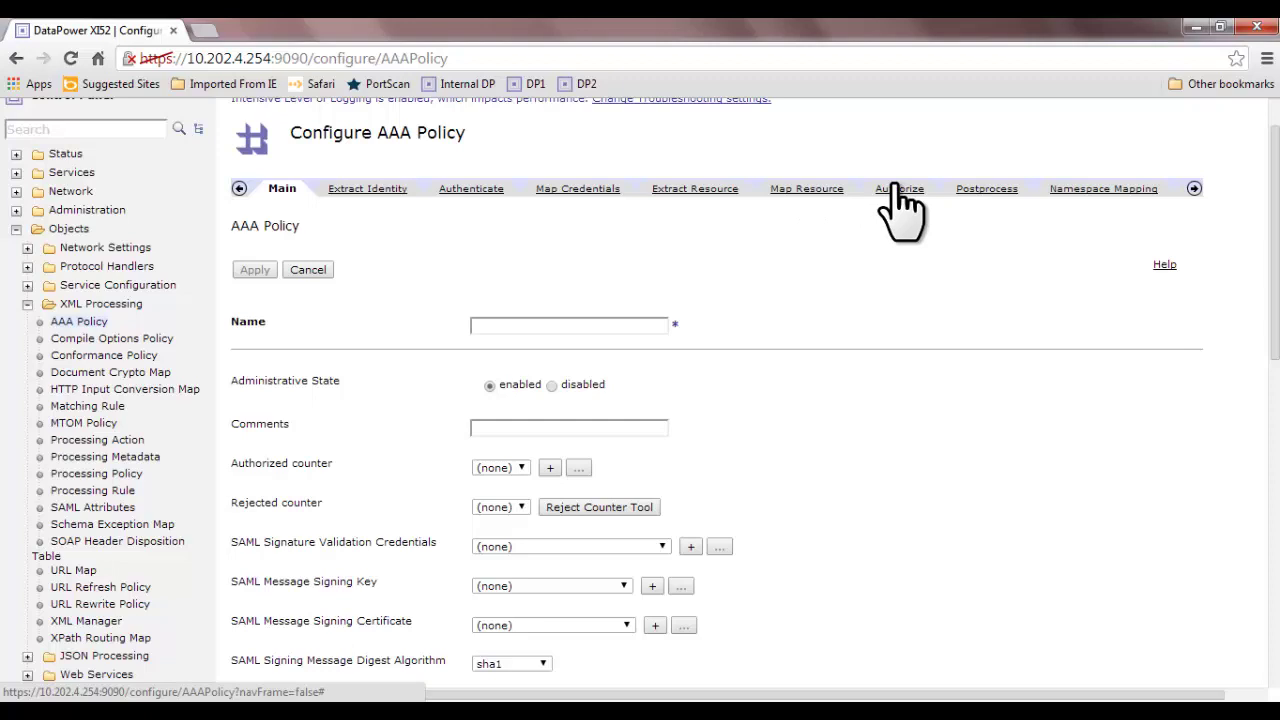
Review the further policy sections up to Transaction Priority, recheck the flow diagram, and return to the first sections
left_click(1195, 188)
left_click(1195, 188)
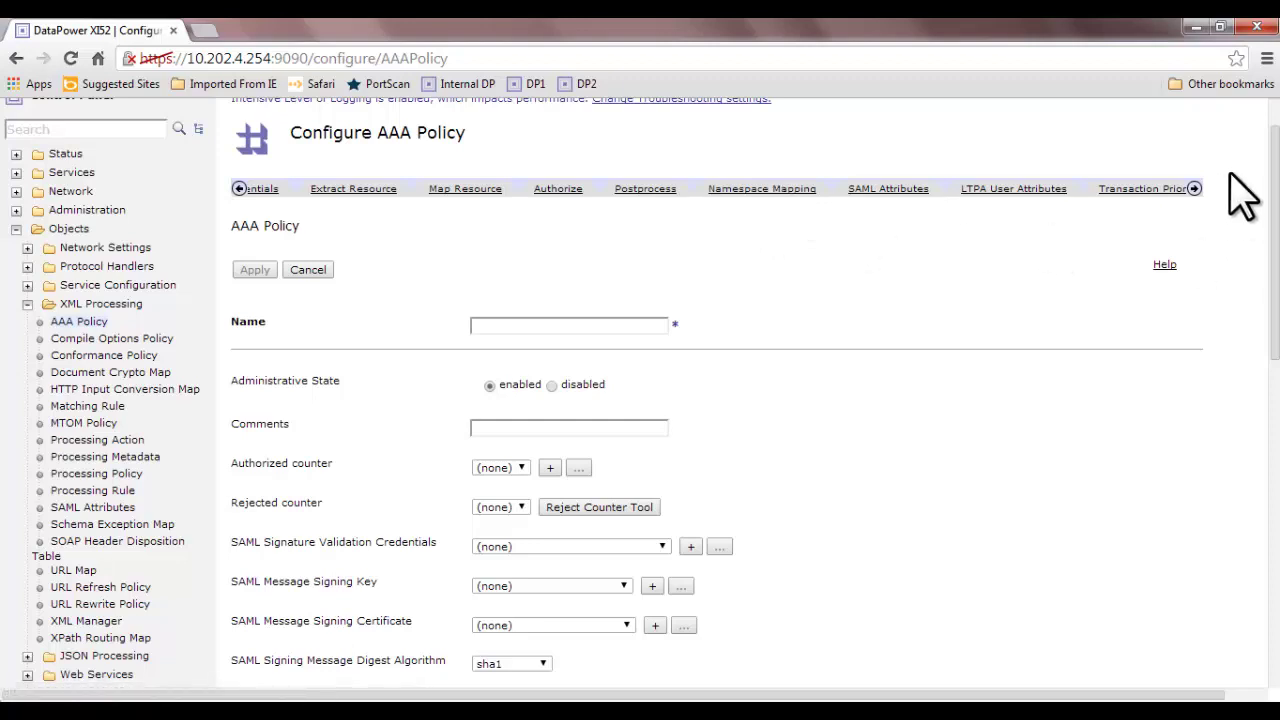
left_click(1195, 188)
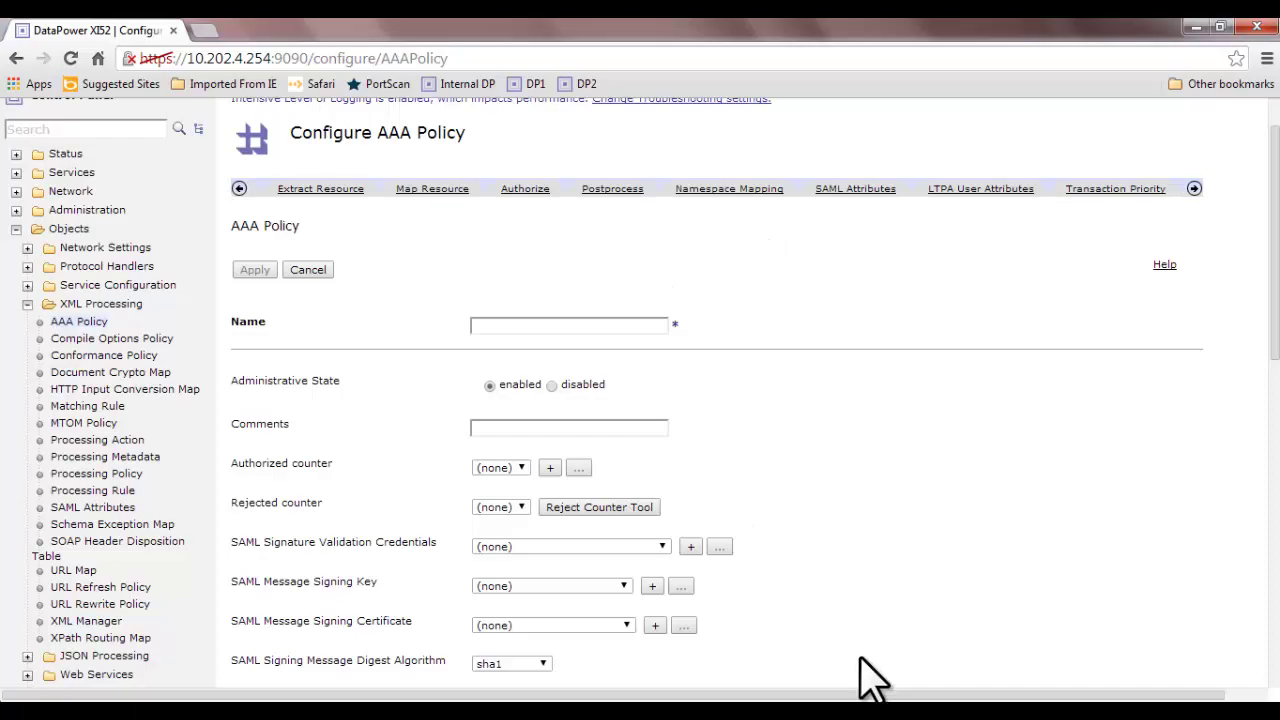
left_click(839, 708)
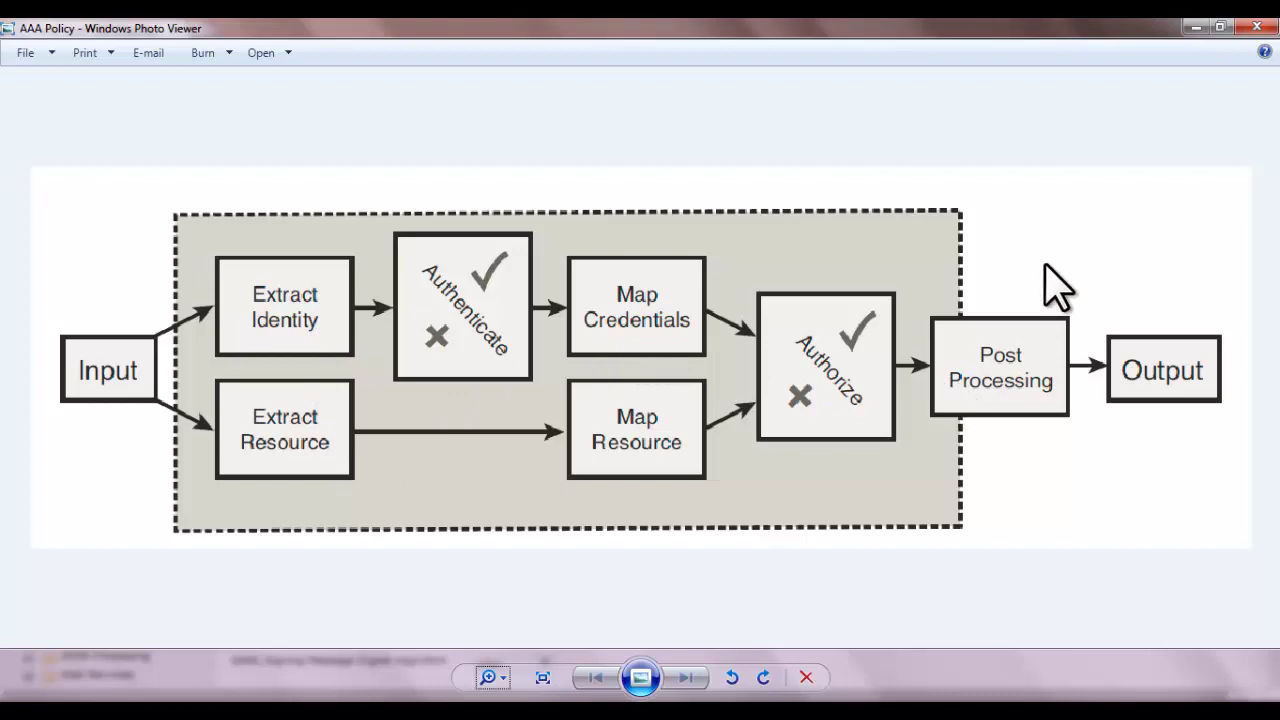
left_click(1196, 27)
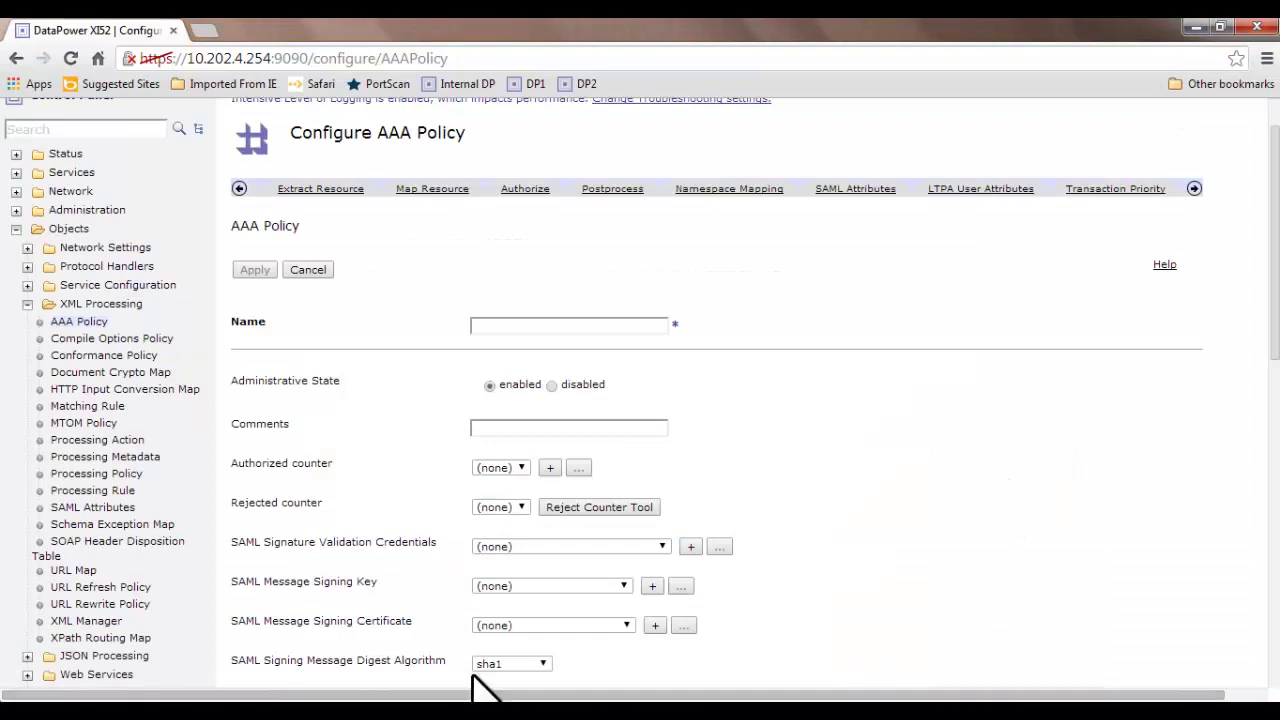
left_click(240, 189)
left_click(240, 189)
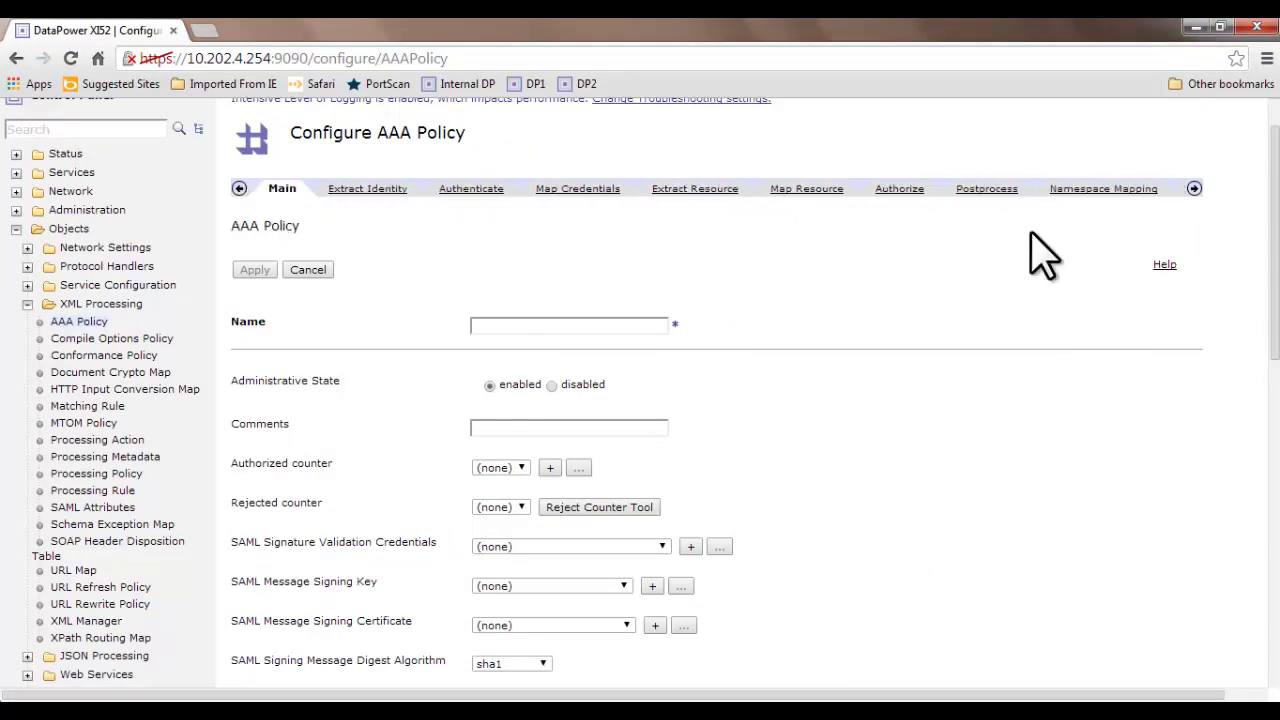
Examine the policy's main settings, from name, comments and counters through the SAML, LDAP and logging options
scroll(1275, 215, "down", 2)
left_click_drag(1277, 210, 1277, 225)
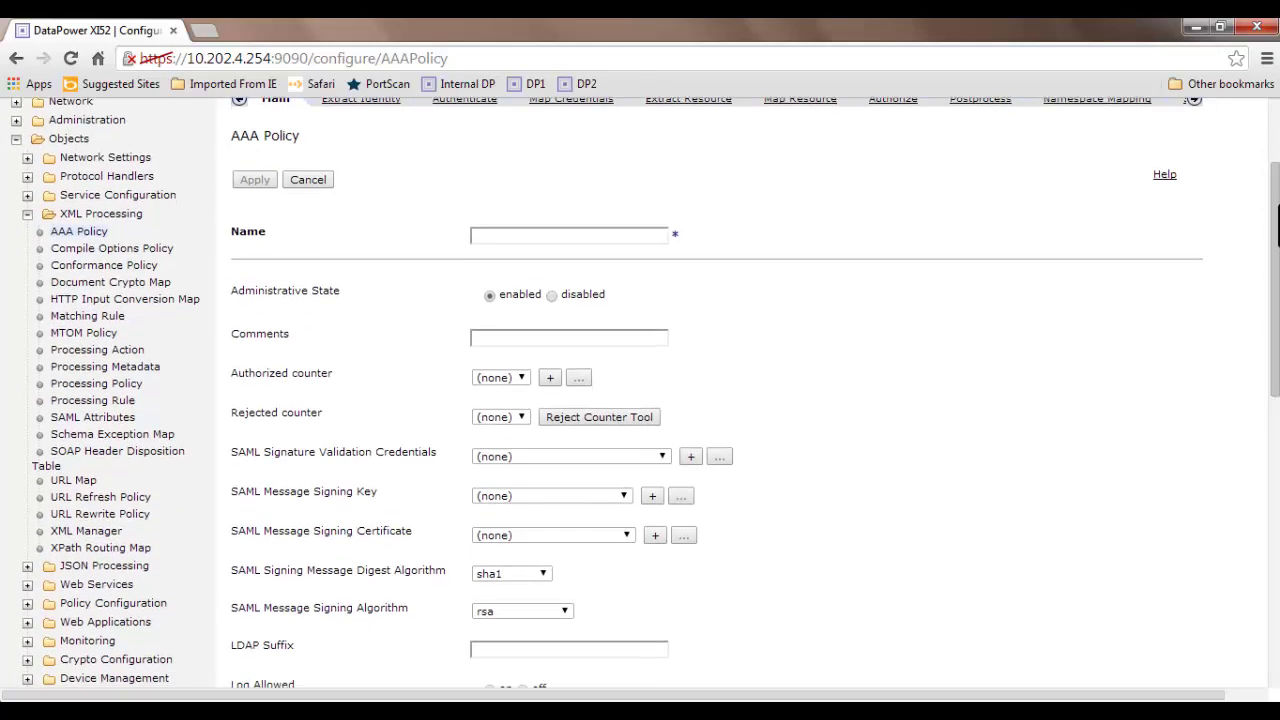
left_click(601, 236)
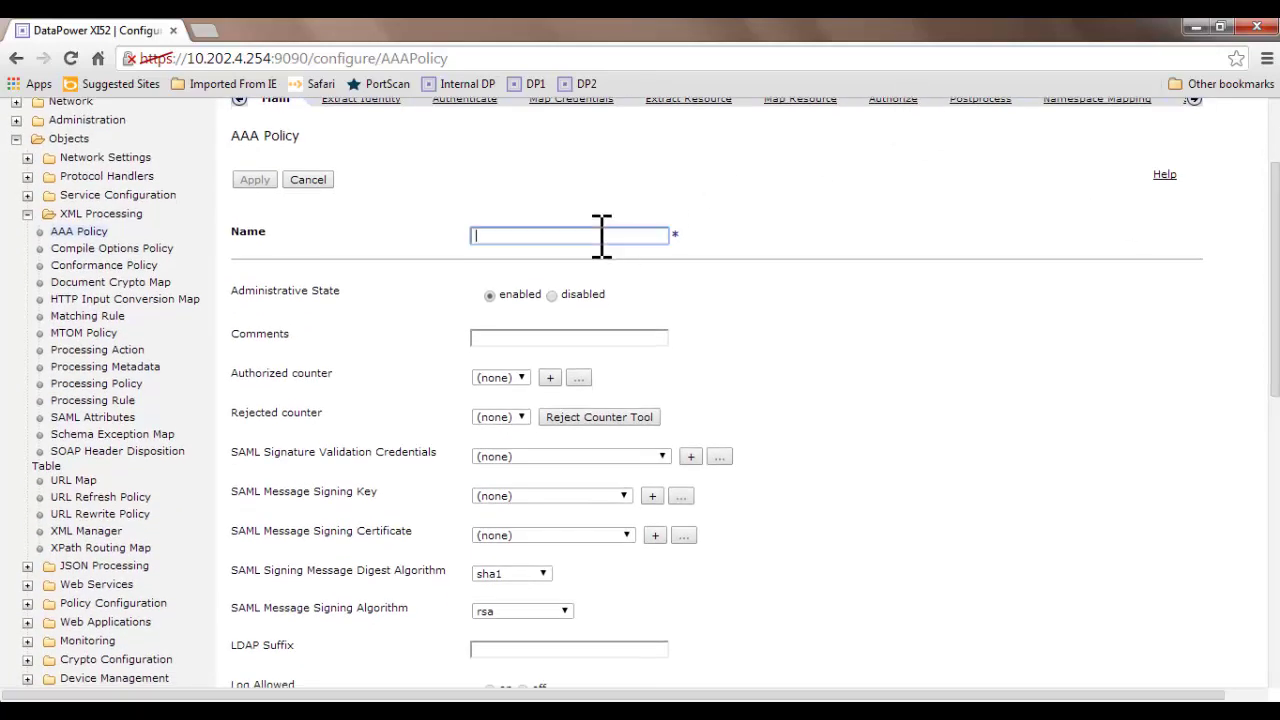
left_click(585, 338)
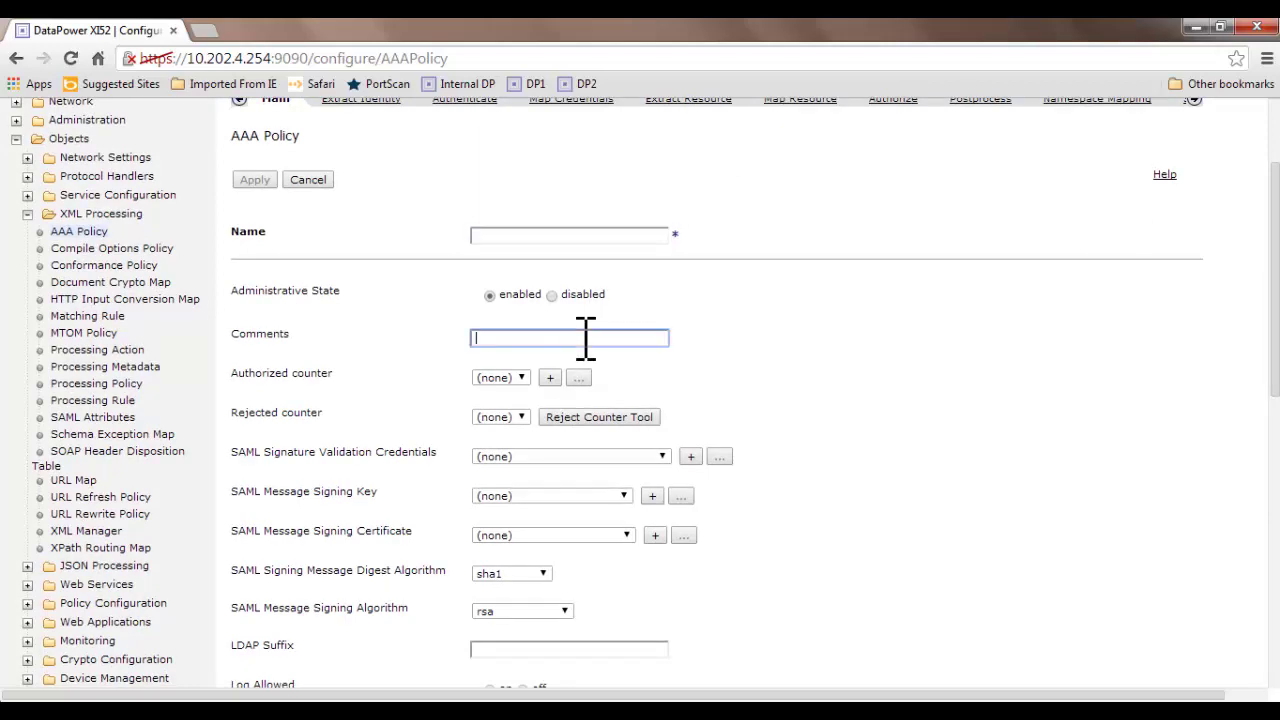
left_click_drag(1276, 280, 1276, 338)
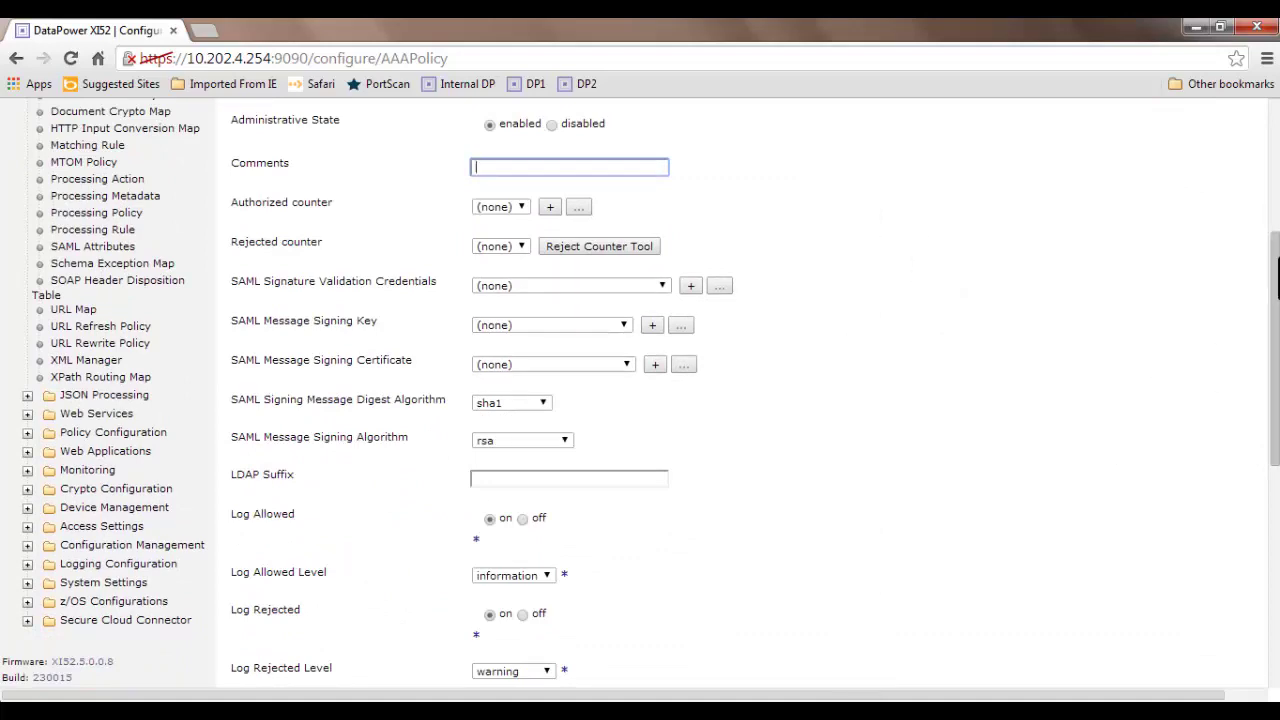
left_click_drag(1276, 270, 1262, 112)
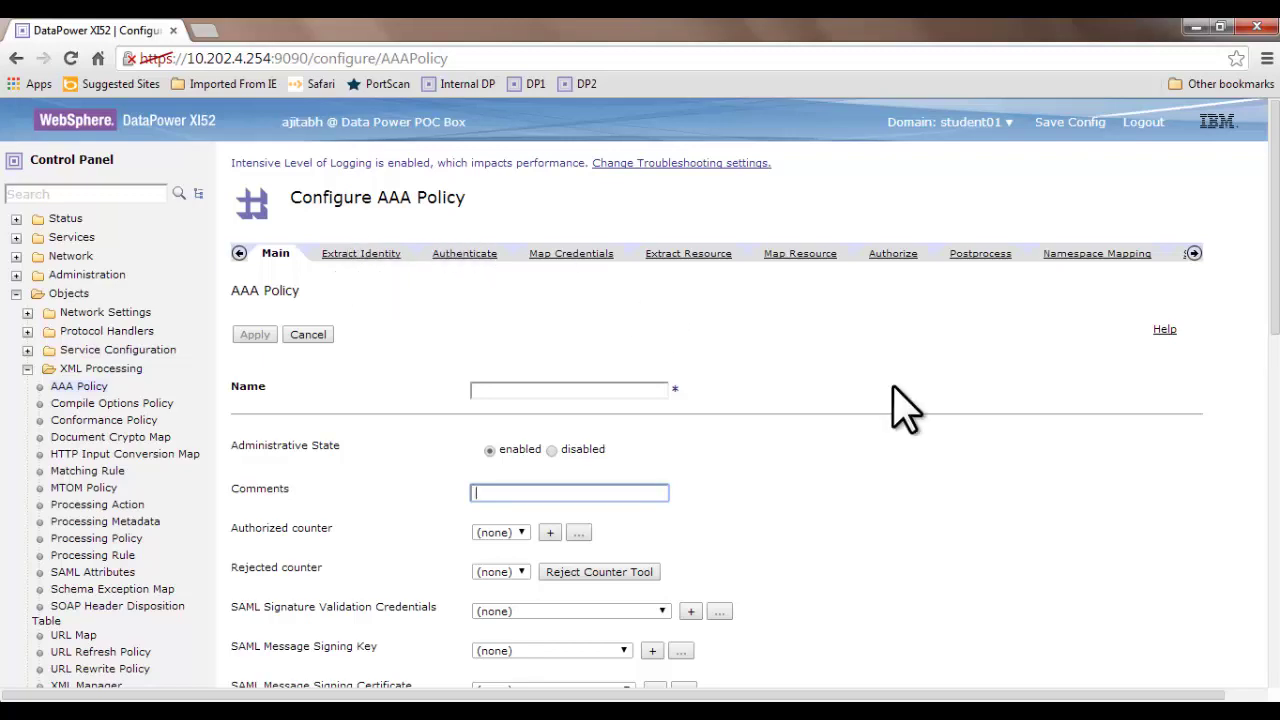
left_click_drag(1276, 240, 1277, 465)
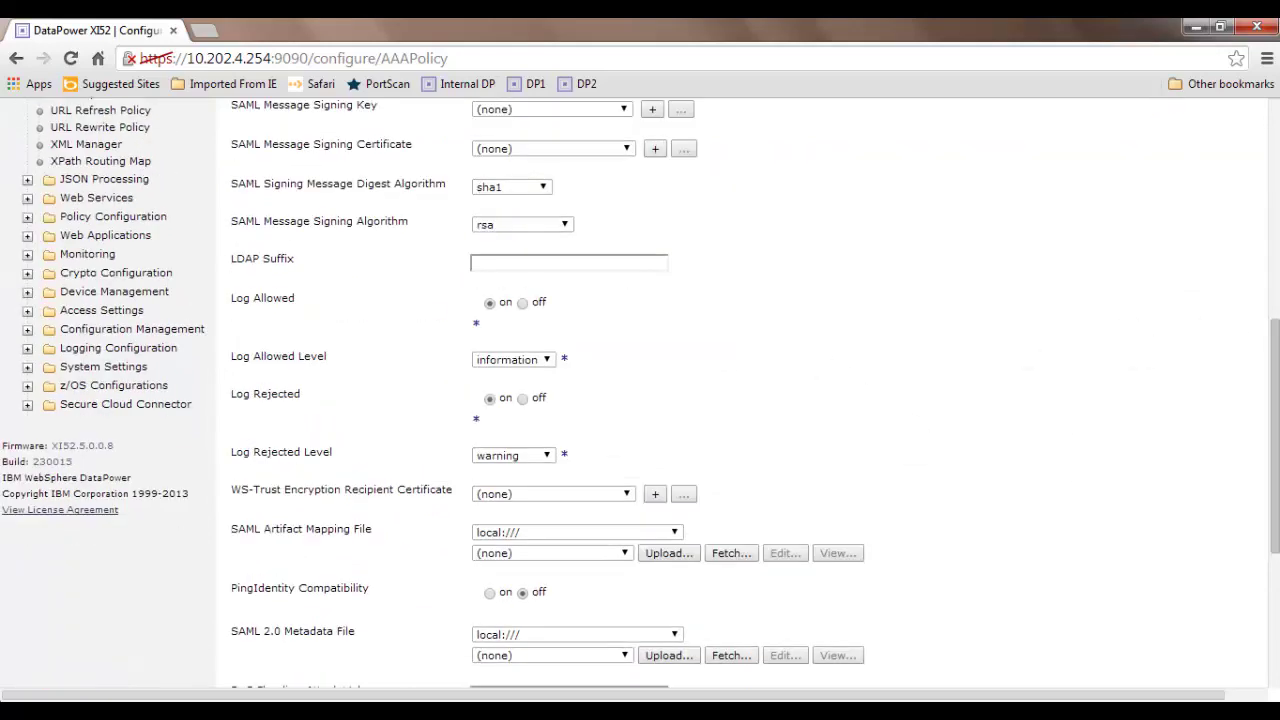
mouse_move(1275, 403)
left_mouse_down()
mouse_move(1268, 165)
mouse_move(1277, 313)
left_mouse_up()
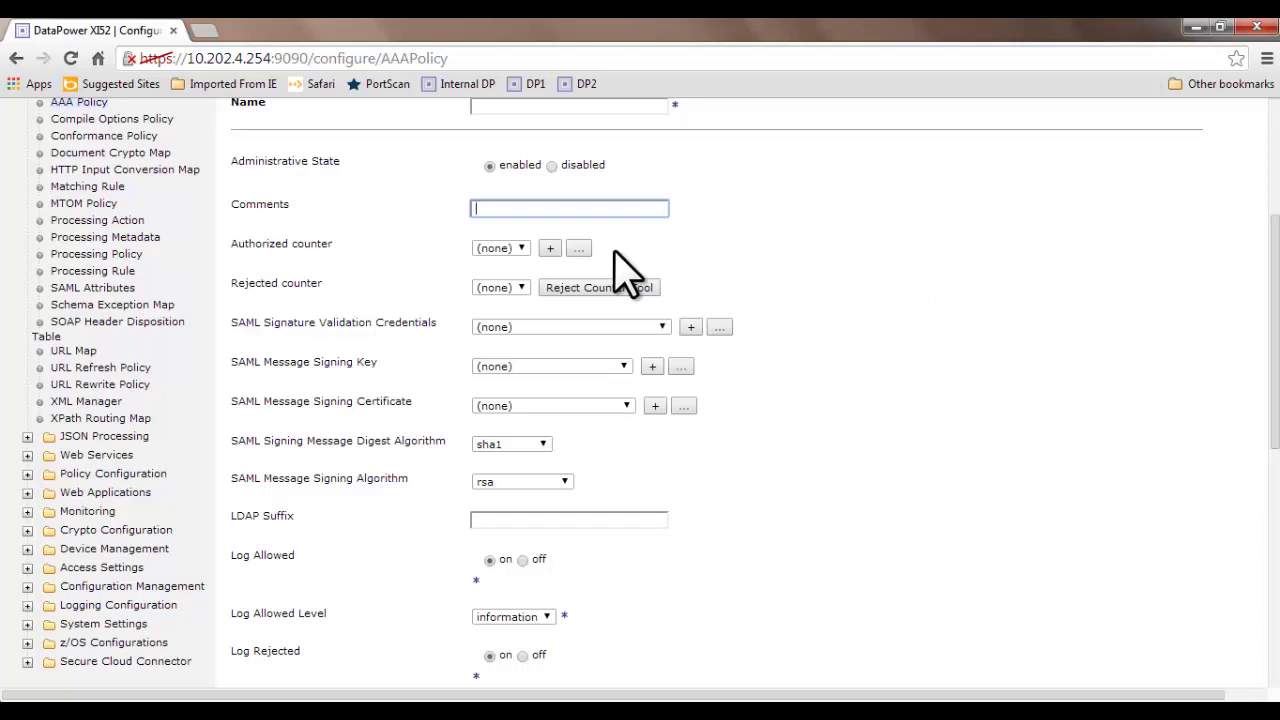
left_click_drag(1276, 270, 1276, 110)
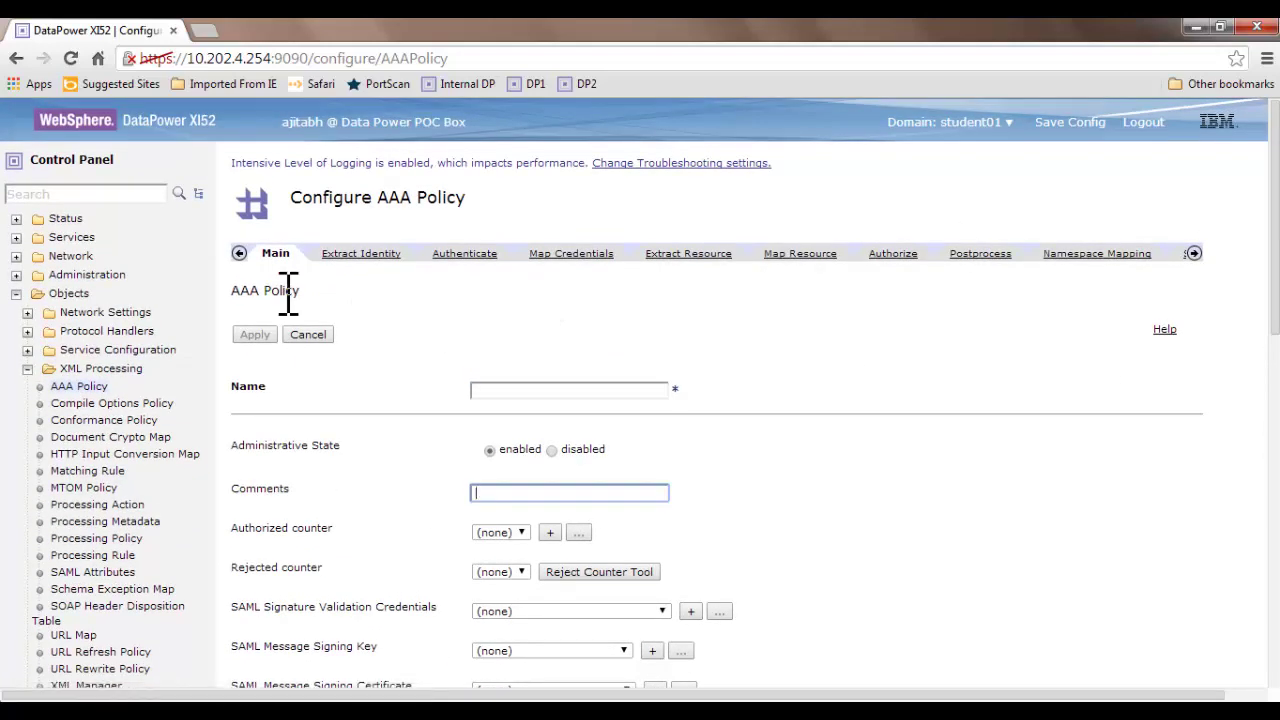
Open the Extract Identity settings and review the list of available methods
left_click(366, 254)
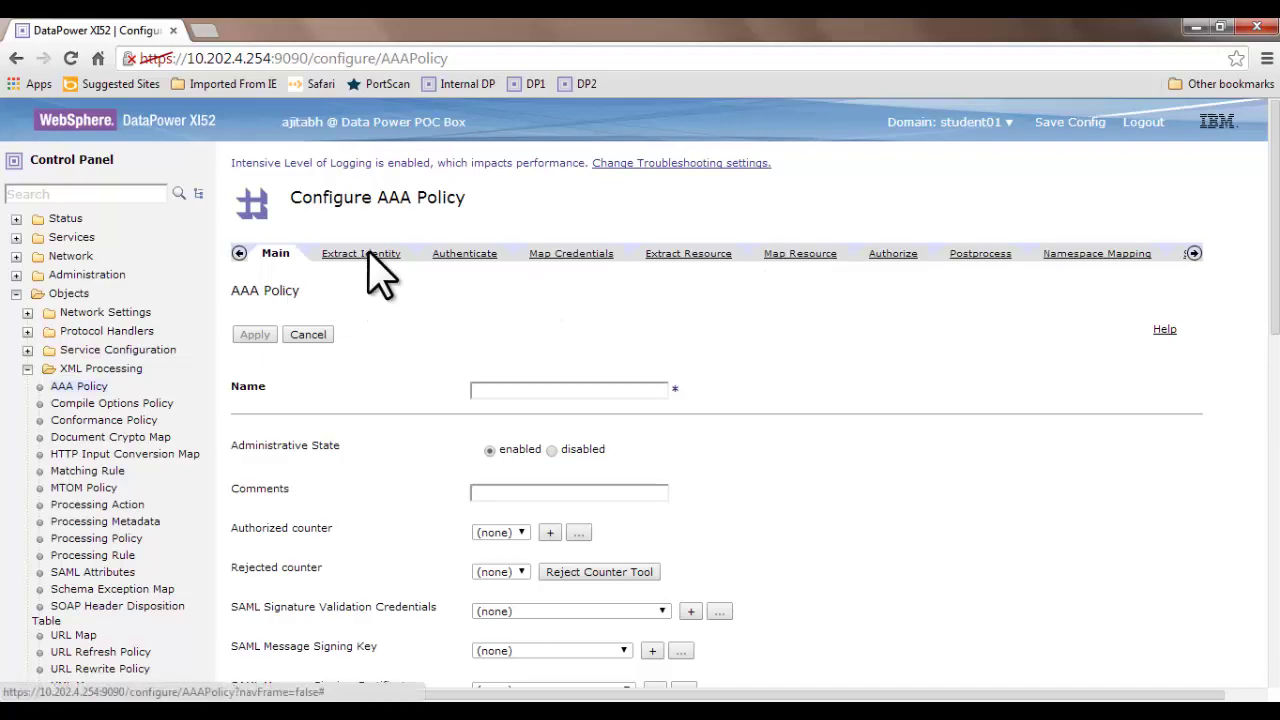
left_click_drag(1275, 148, 1277, 254)
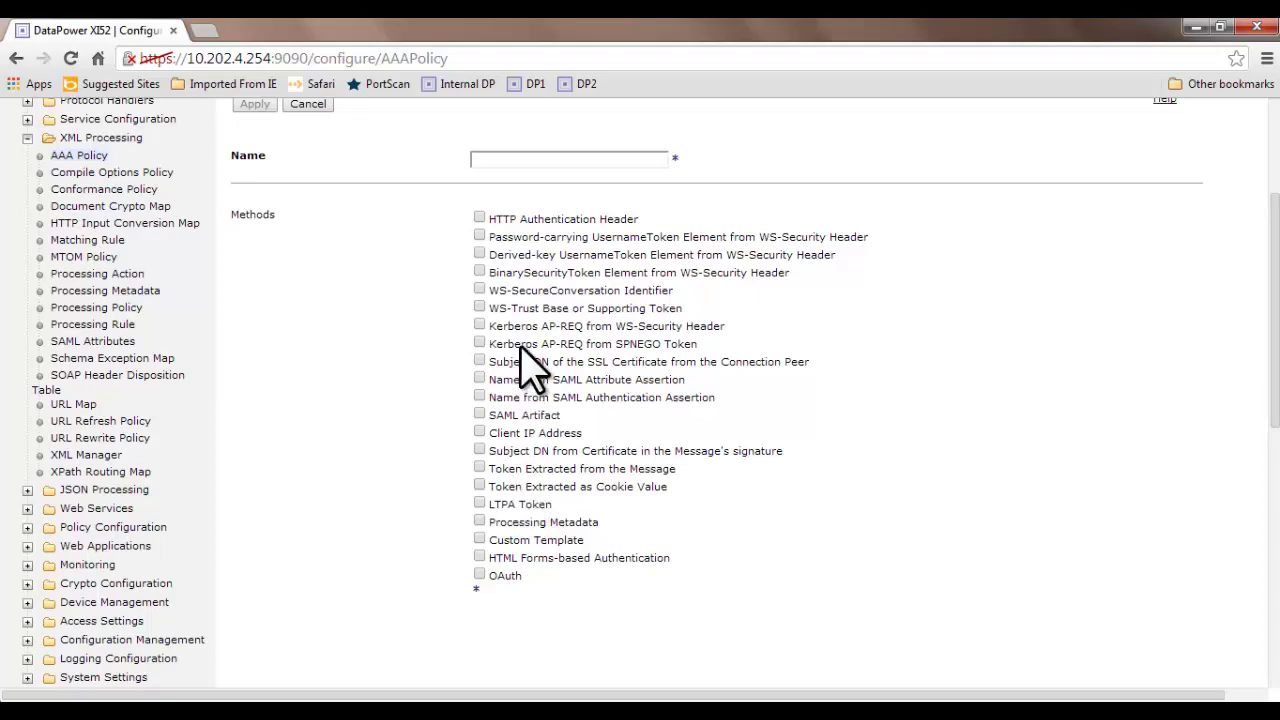
scroll(535, 370, "up", 3)
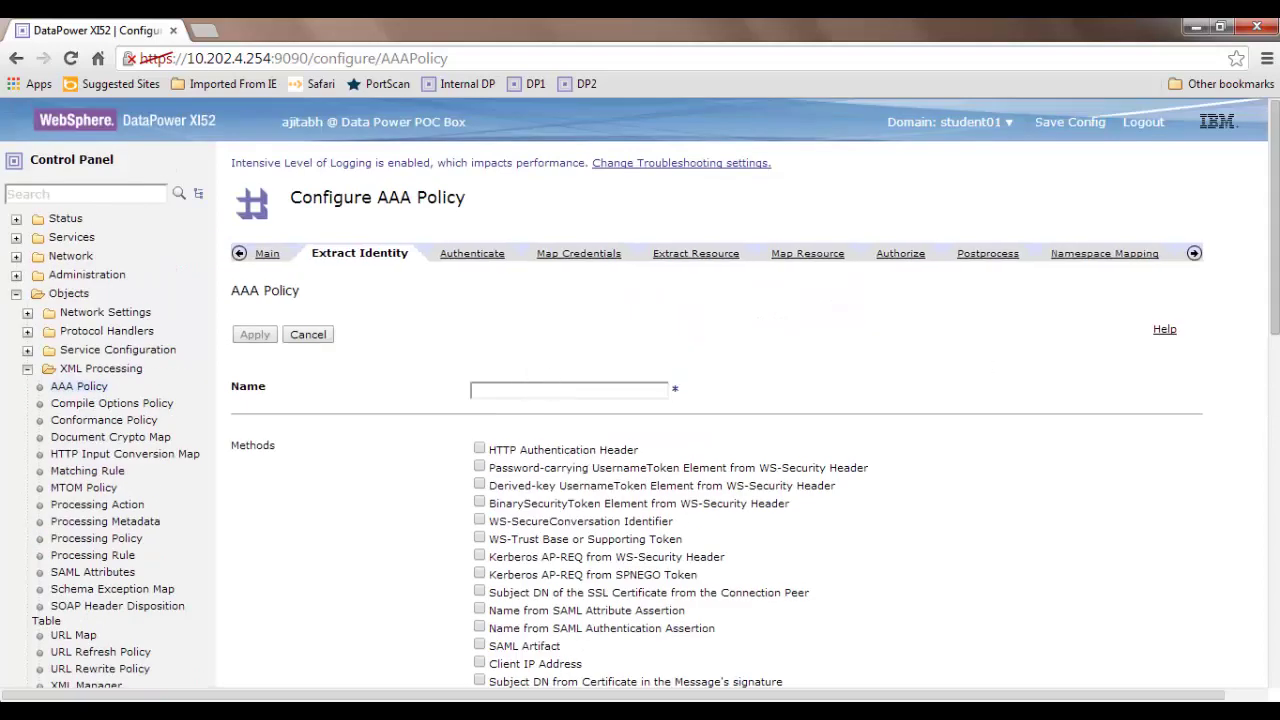
scroll(568, 274, "down", 2)
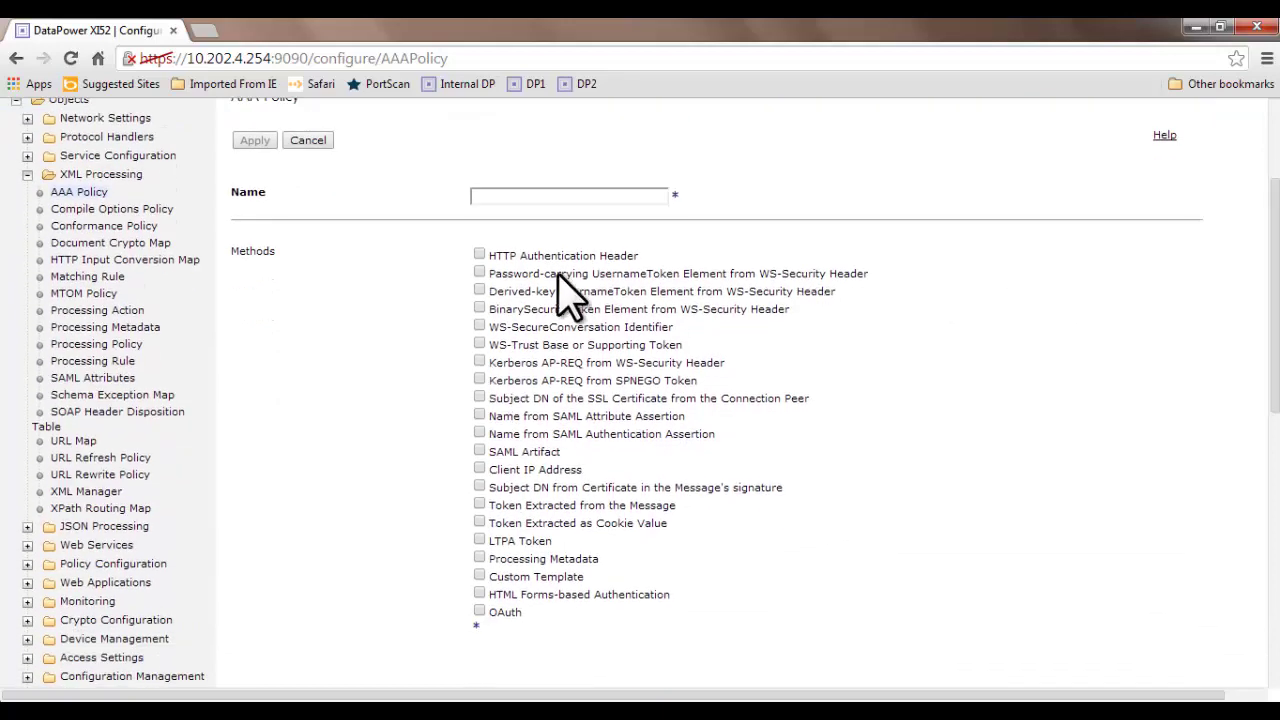
Enable HTTP Authentication Header as an identity extraction method and review its HTTP Basic Authentication Realm setting
left_click(480, 256)
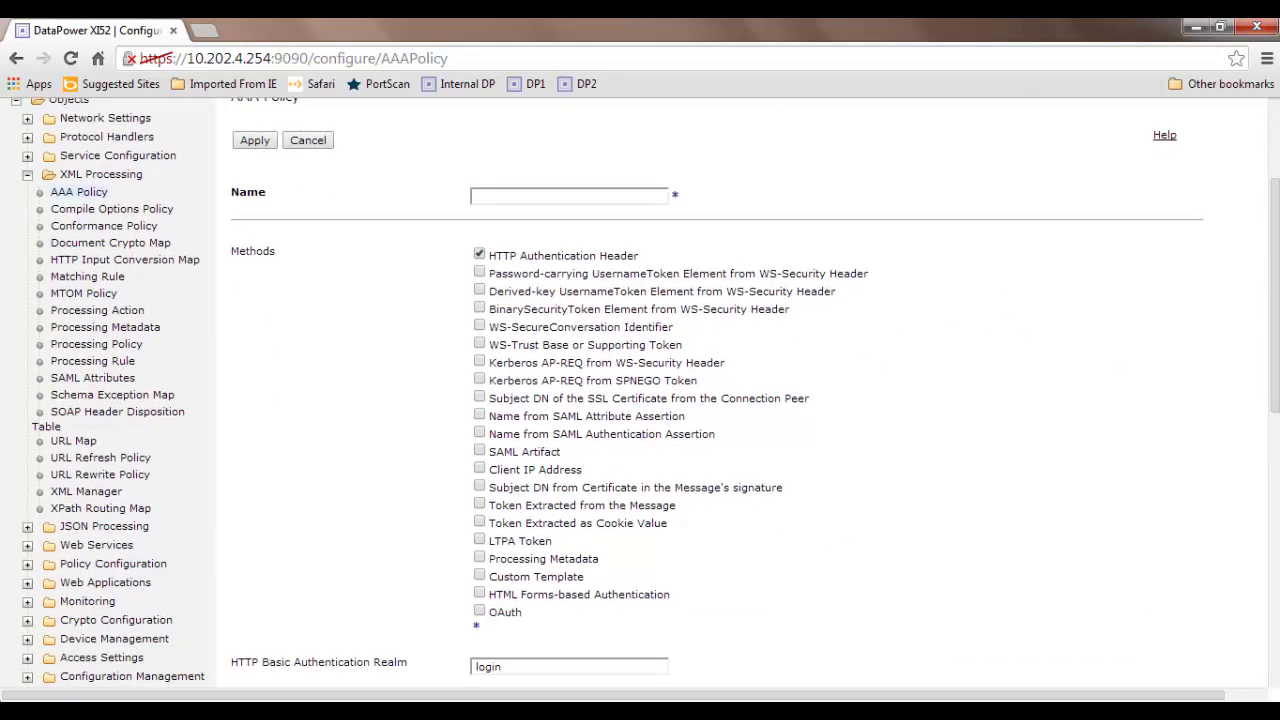
left_click_drag(1276, 248, 1277, 285)
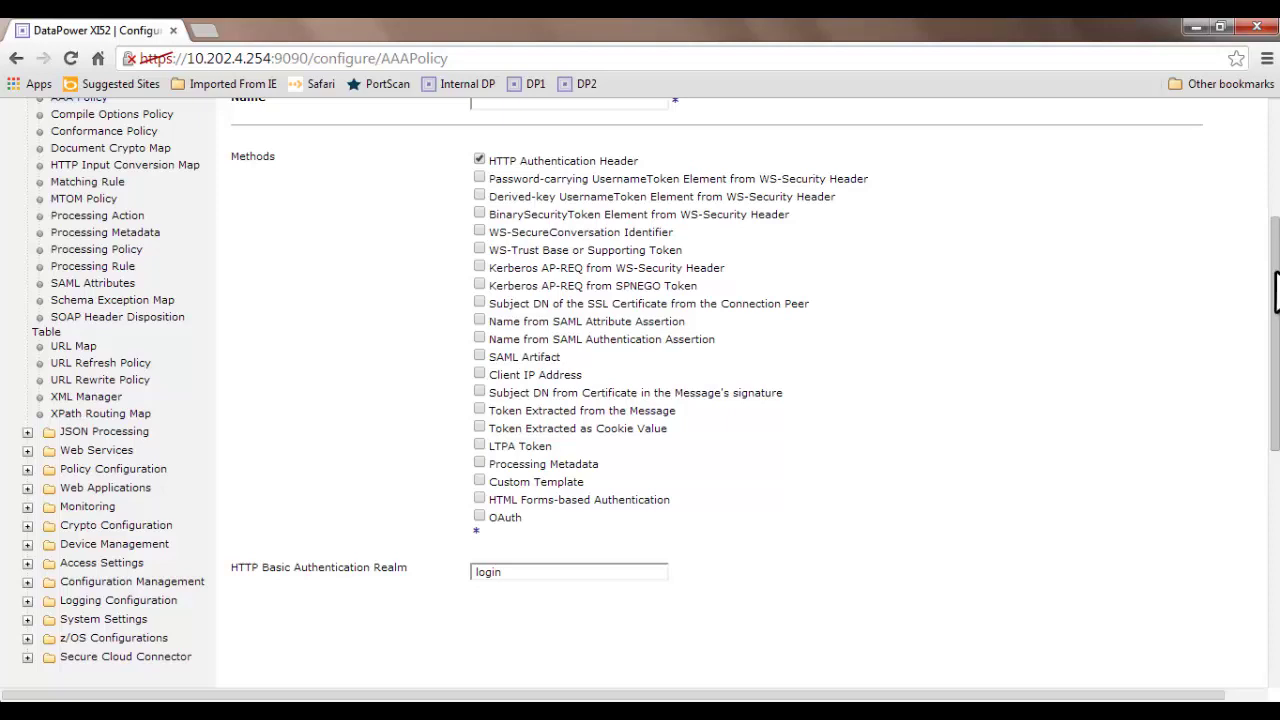
left_click_drag(1275, 290, 1275, 310)
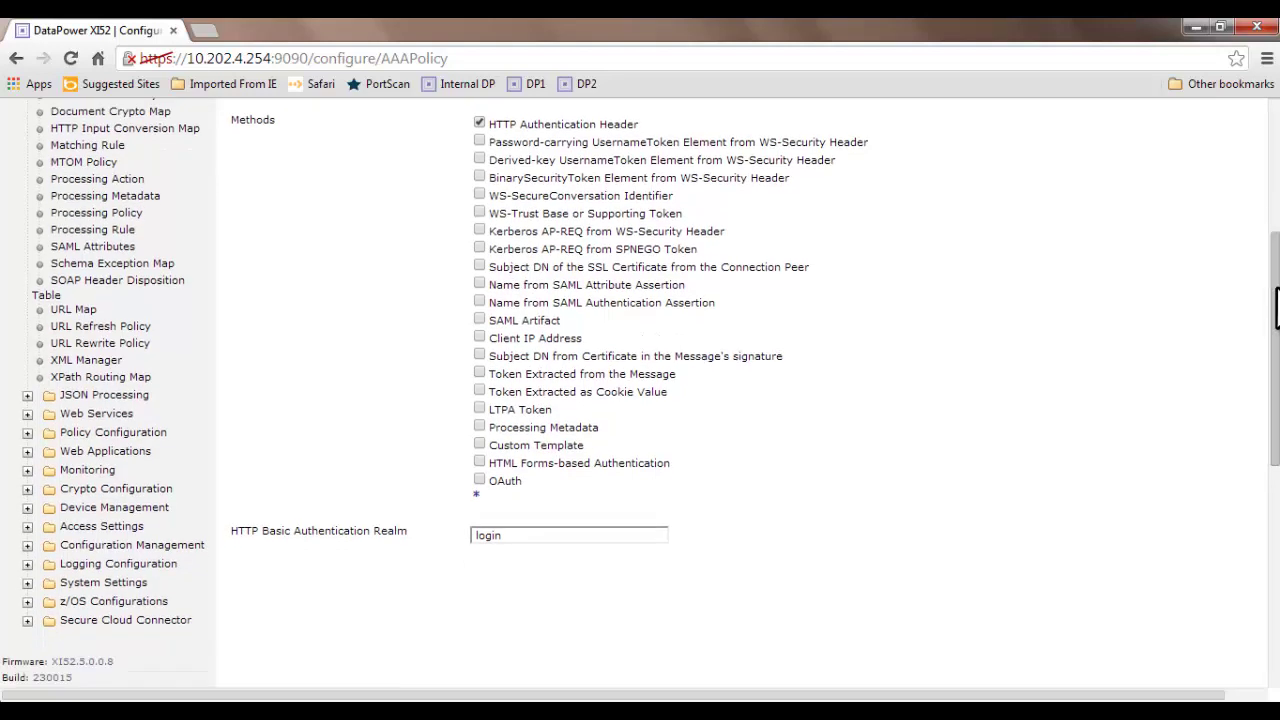
left_click_drag(1277, 305, 1277, 284)
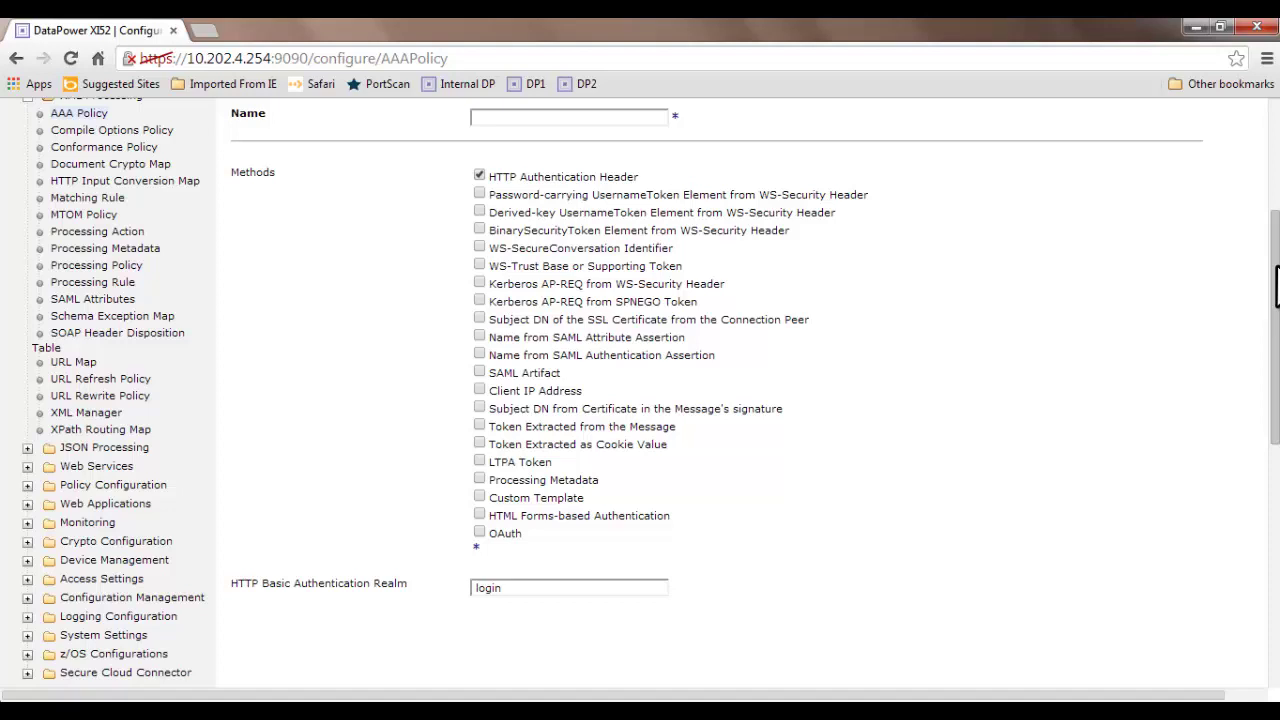
left_click_drag(1276, 285, 1276, 275)
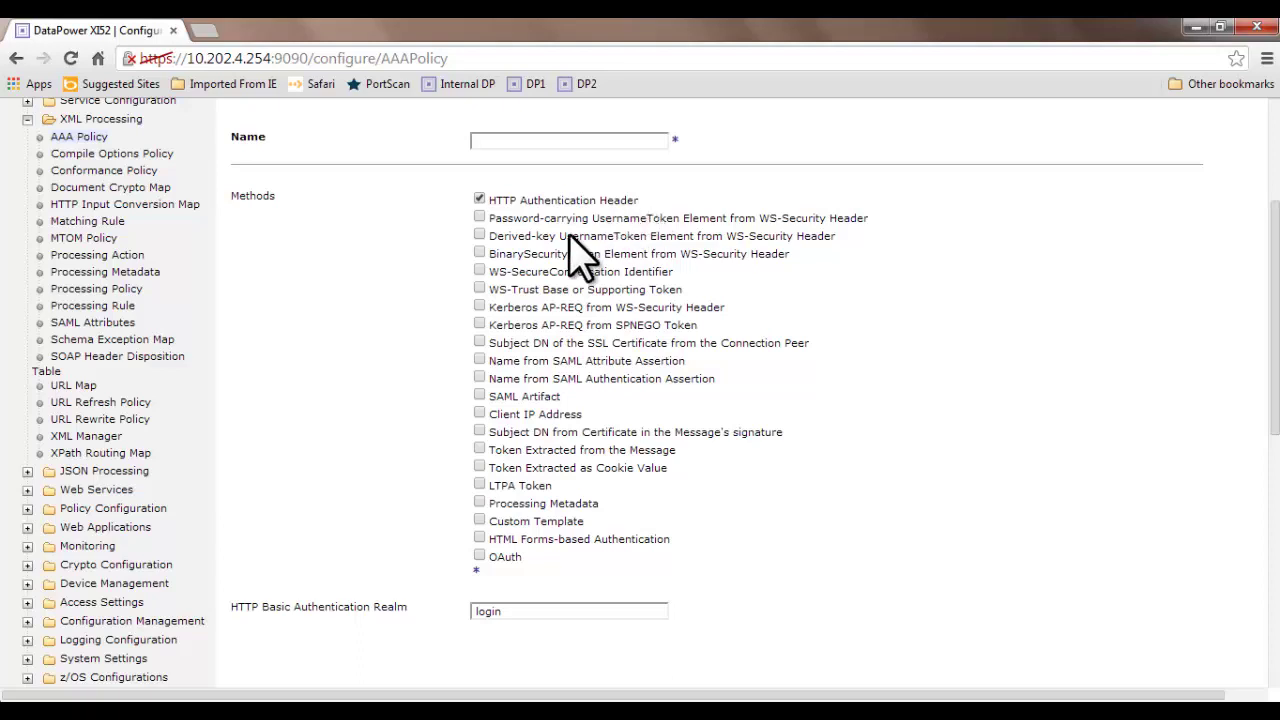
Try the Kerberos AP-REQ from WS-Security Header method and clear all selected identity extraction methods, including HTTP Authentication Header
left_click(479, 307)
left_click(480, 200)
left_click(479, 307)
left_click(480, 378)
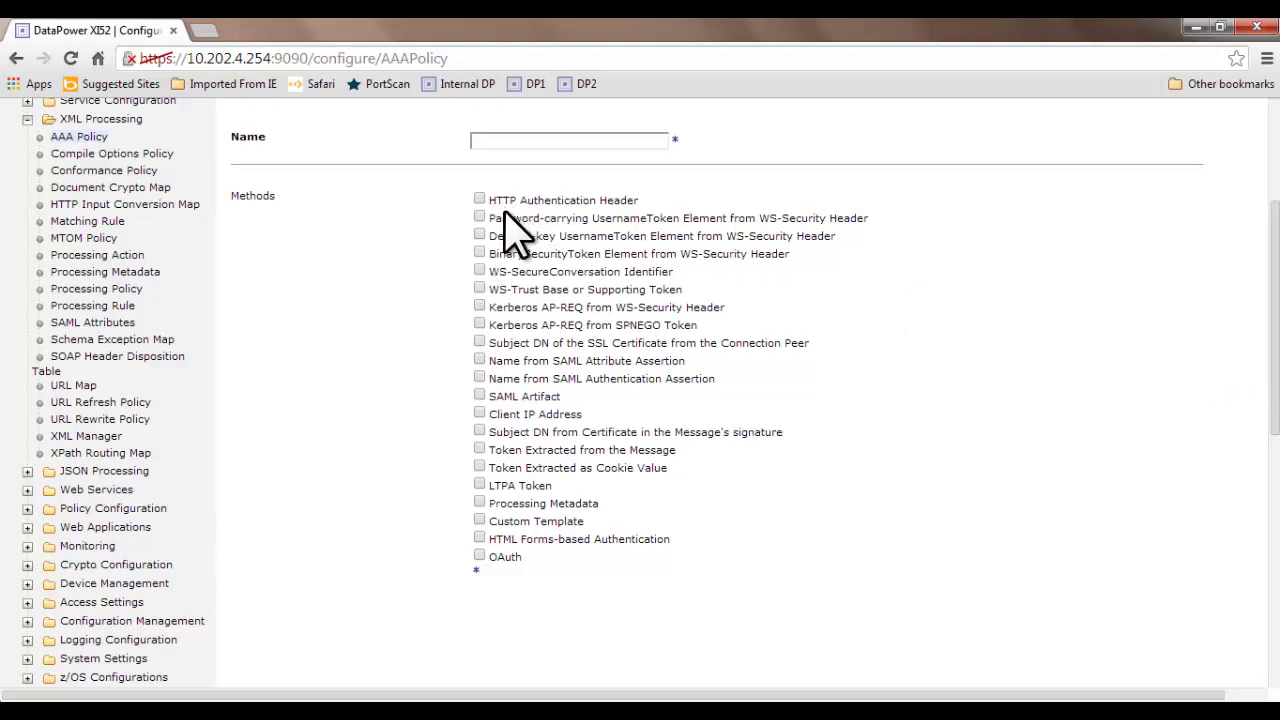
Try the OAuth and LTPA Token methods one at a time to view their extra settings, clearing each selection
left_click(479, 557)
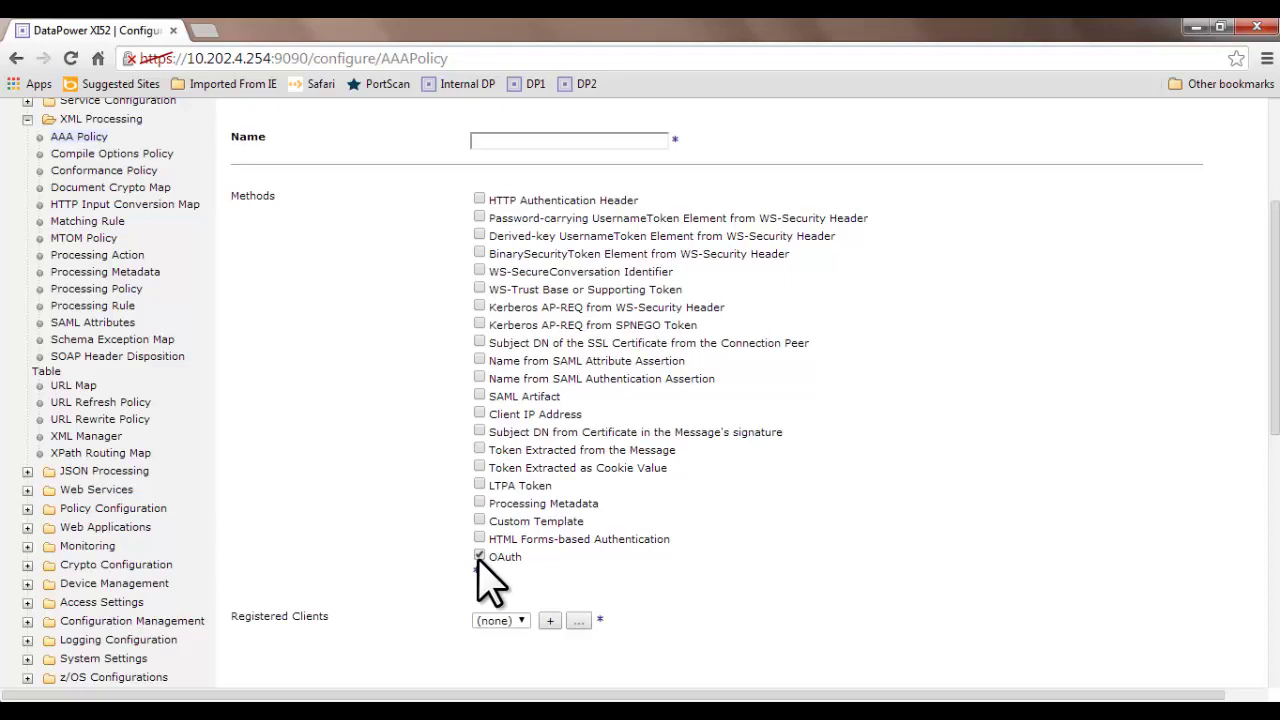
left_click(479, 557)
left_click(480, 485)
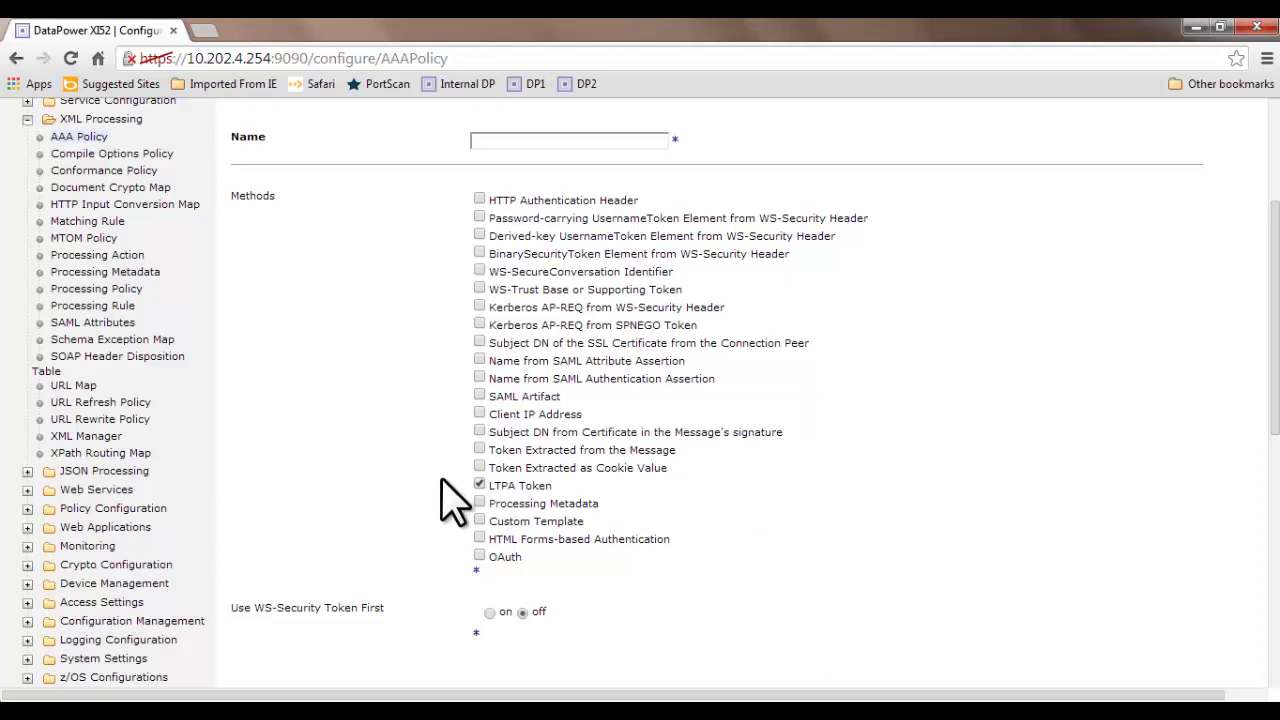
left_click(480, 485)
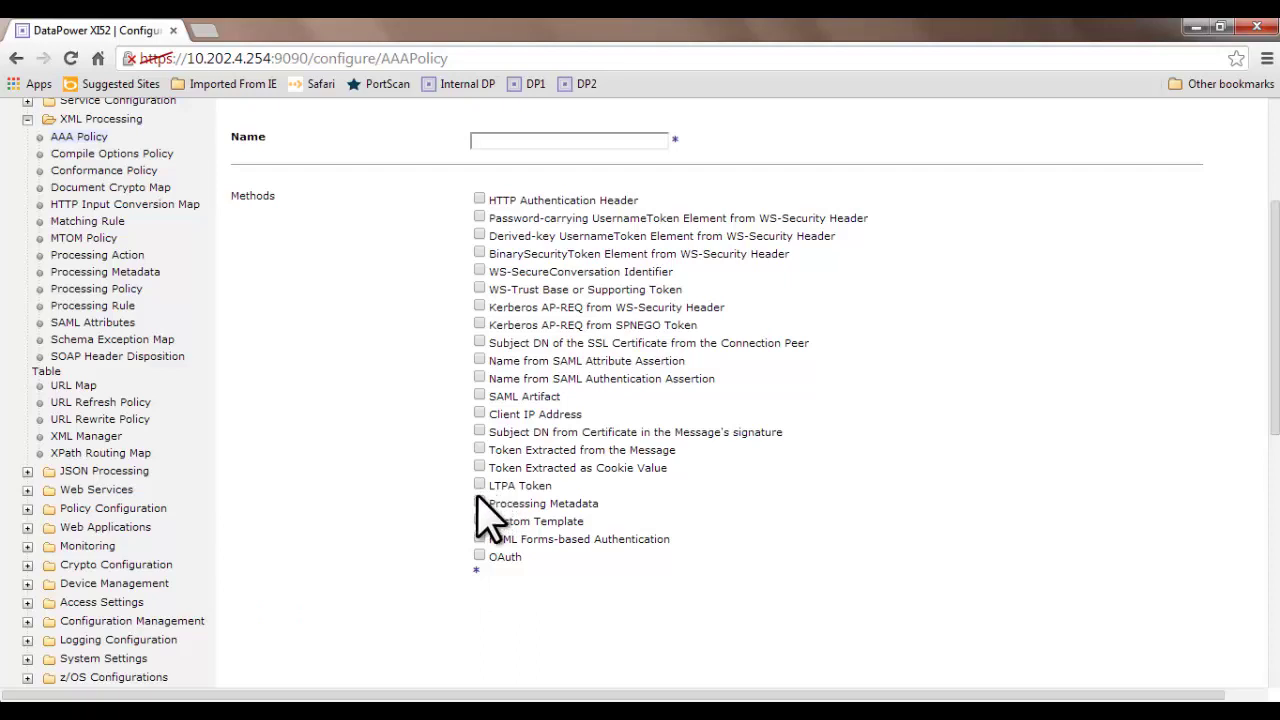
Try the Custom Template identity extraction method to view its Custom URL setting, and clear the selection
left_click(479, 521)
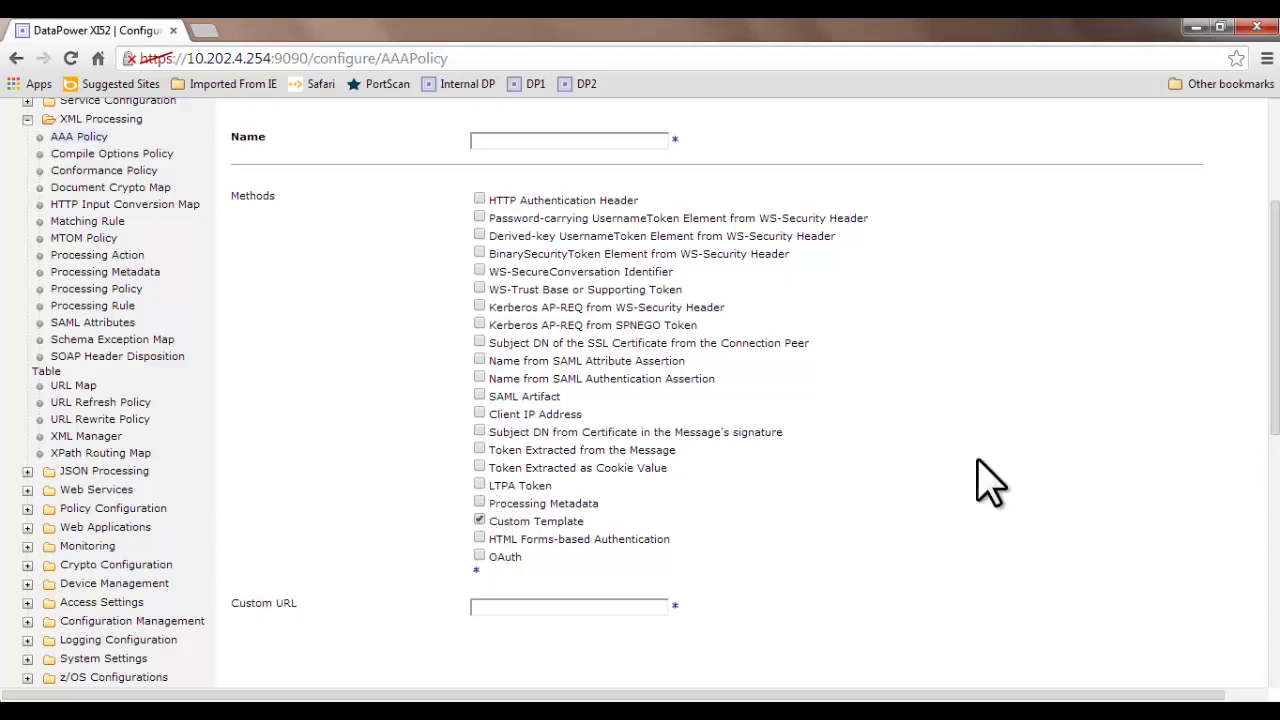
left_click_drag(1276, 415, 1276, 479)
left_click(660, 450)
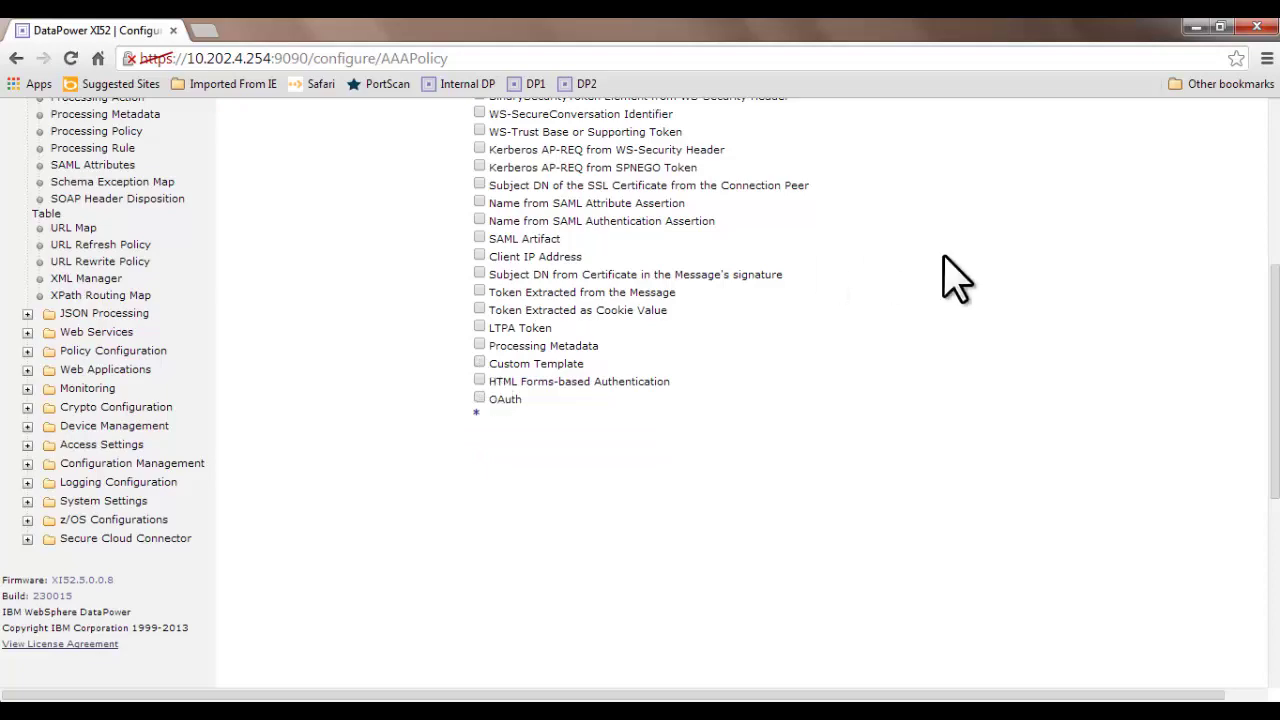
left_click_drag(1275, 320, 1275, 240)
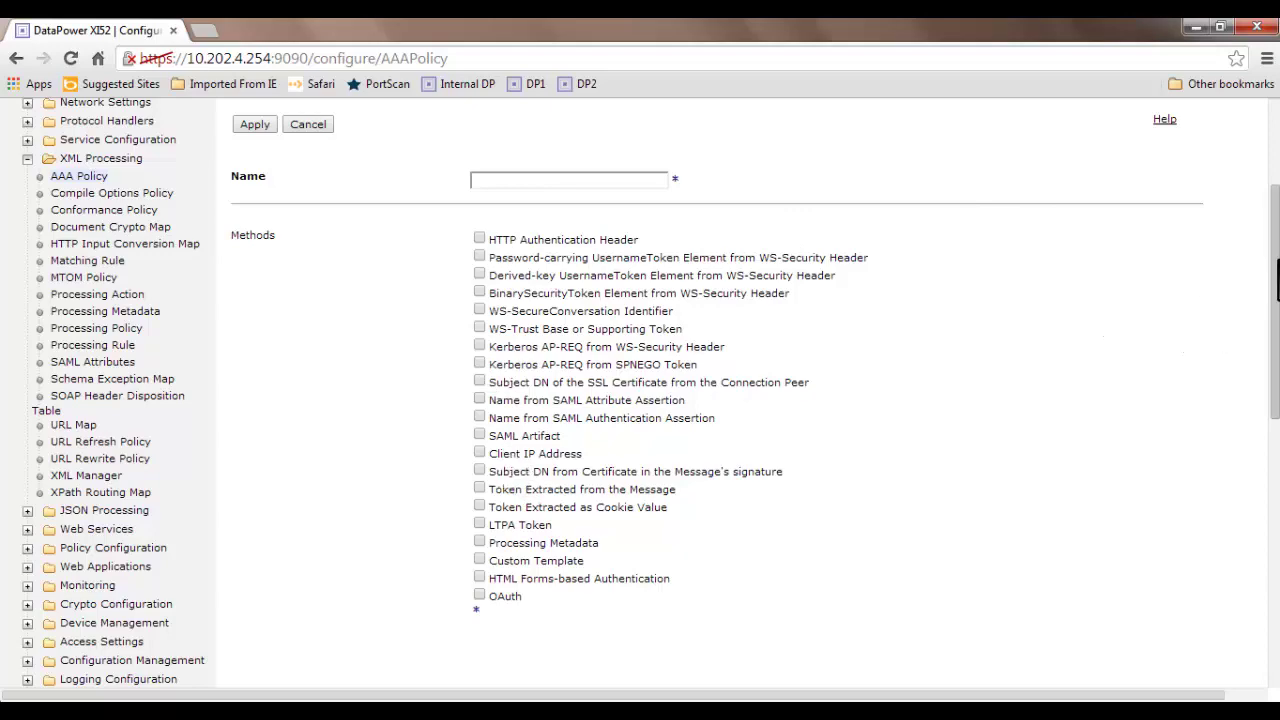
left_click_drag(1275, 270, 1275, 220)
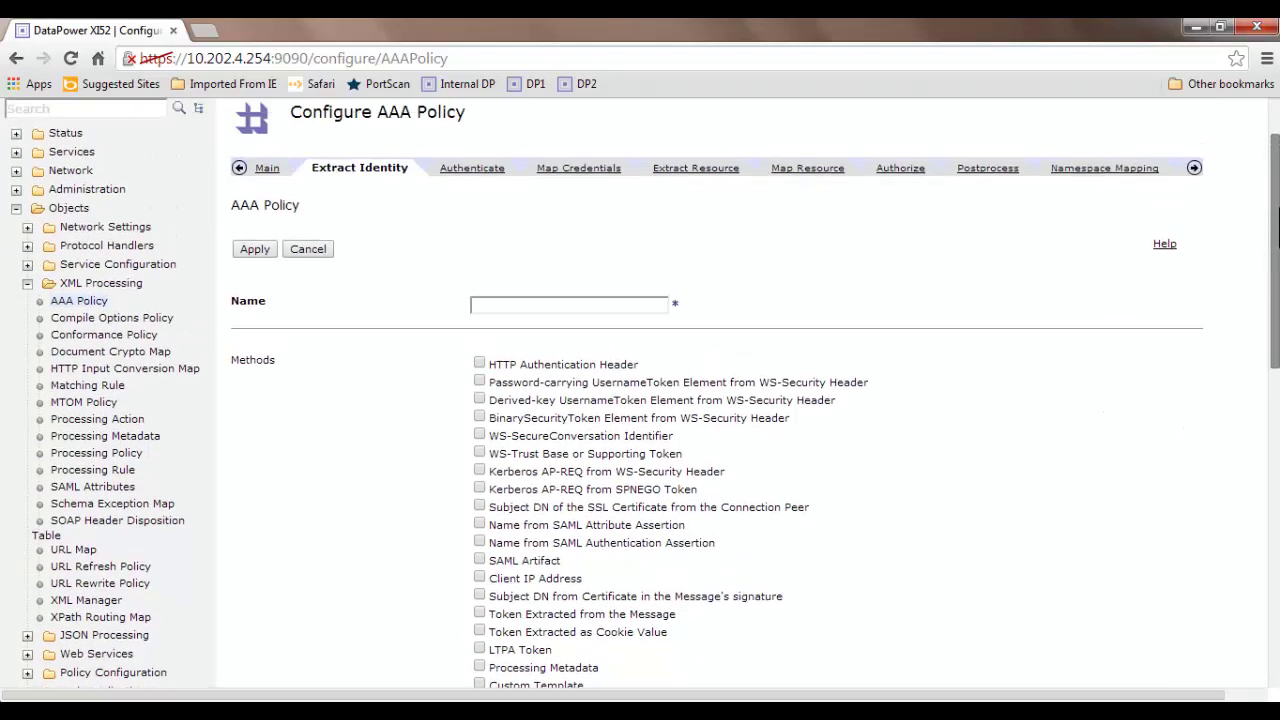
View the Authenticate and Extract Resource settings, and check the resource stage against the AAA Policy diagram in Windows Photo Viewer
left_click(488, 166)
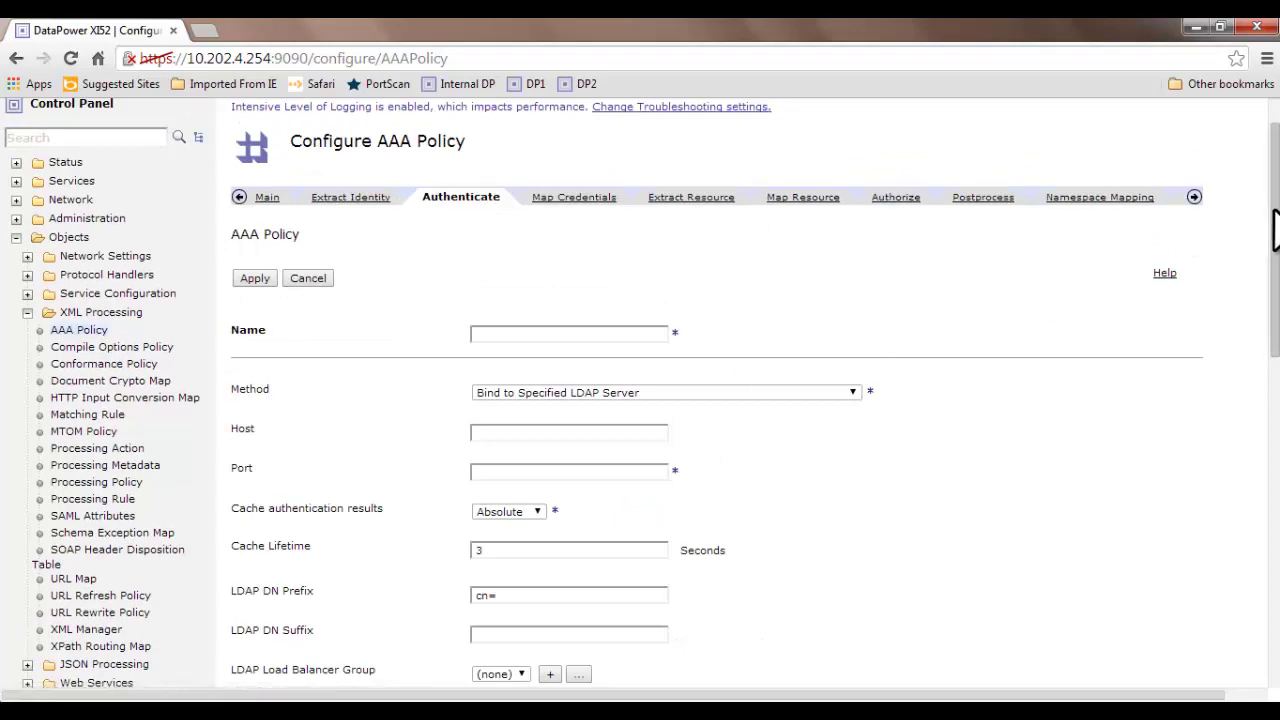
left_click_drag(1275, 230, 1275, 256)
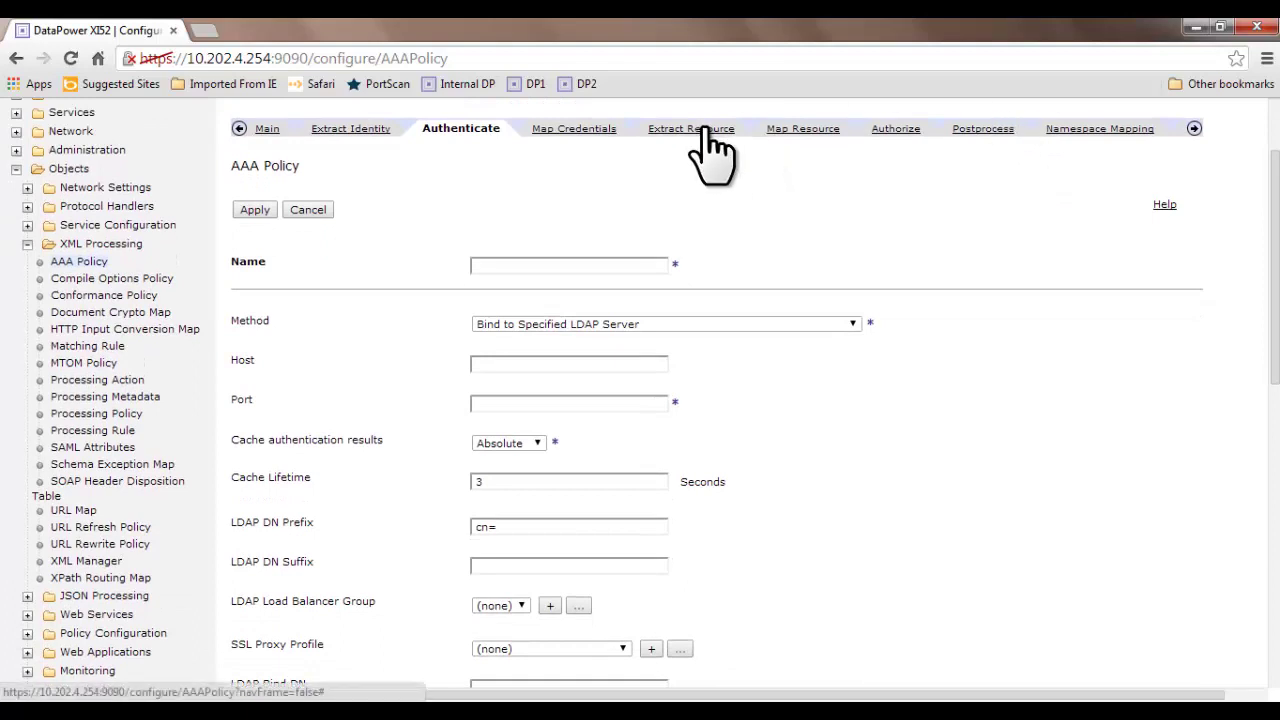
left_click(705, 136)
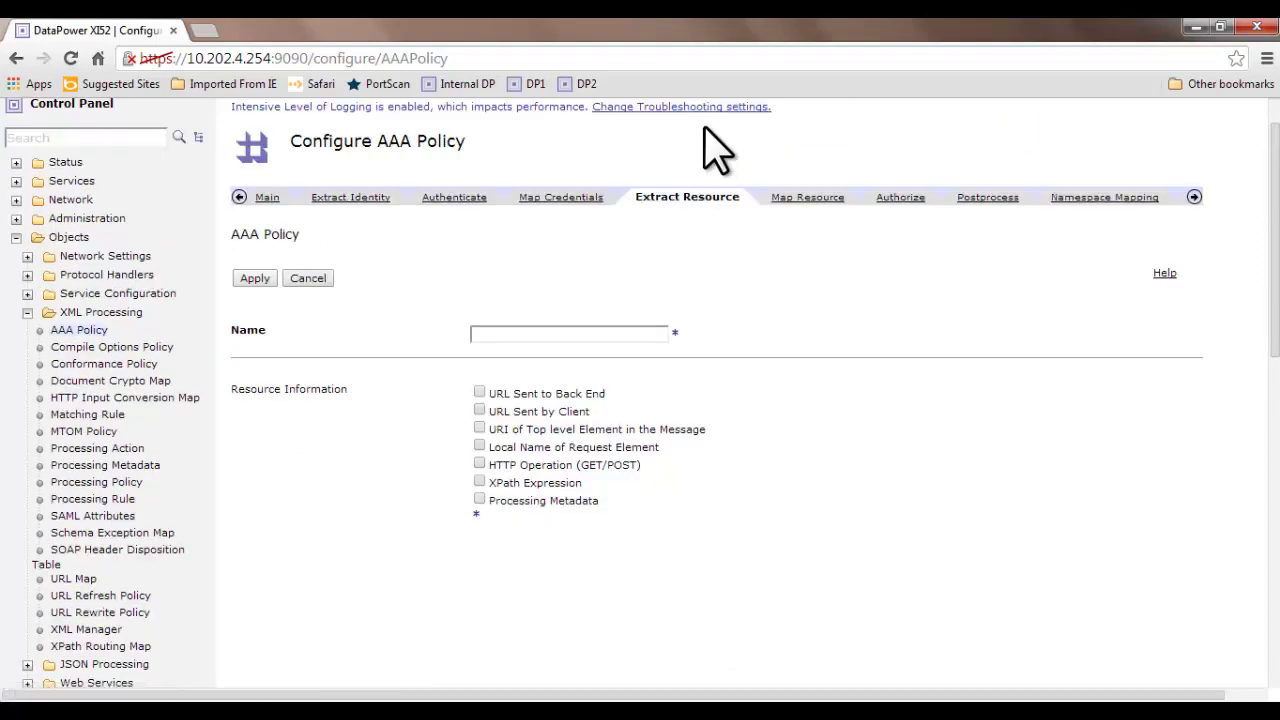
left_click(571, 336)
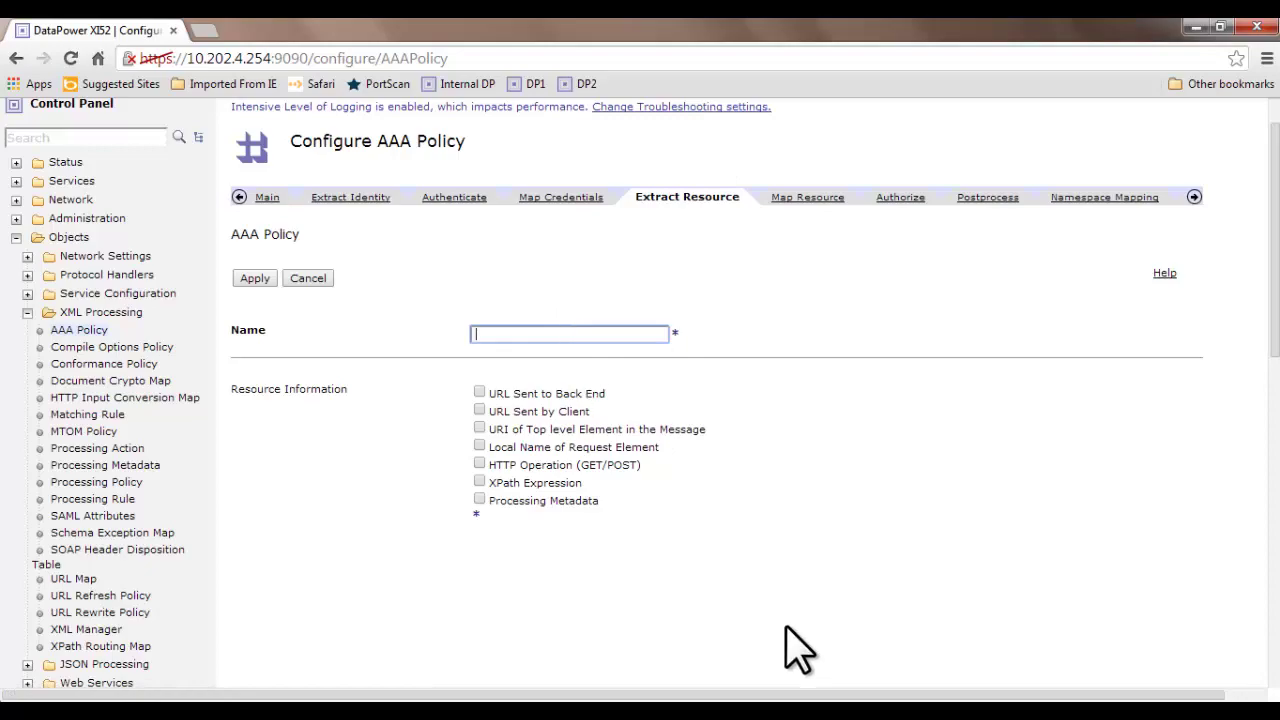
key("alt+Tab")
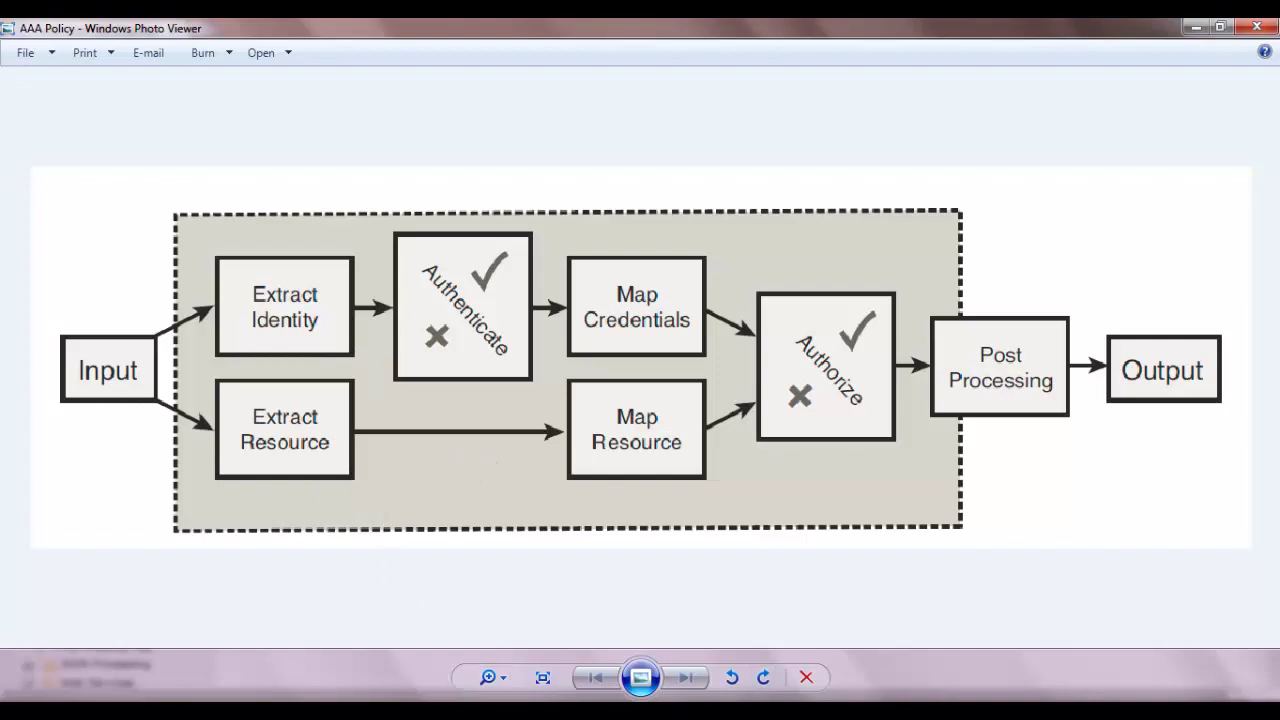
key("alt+Tab")
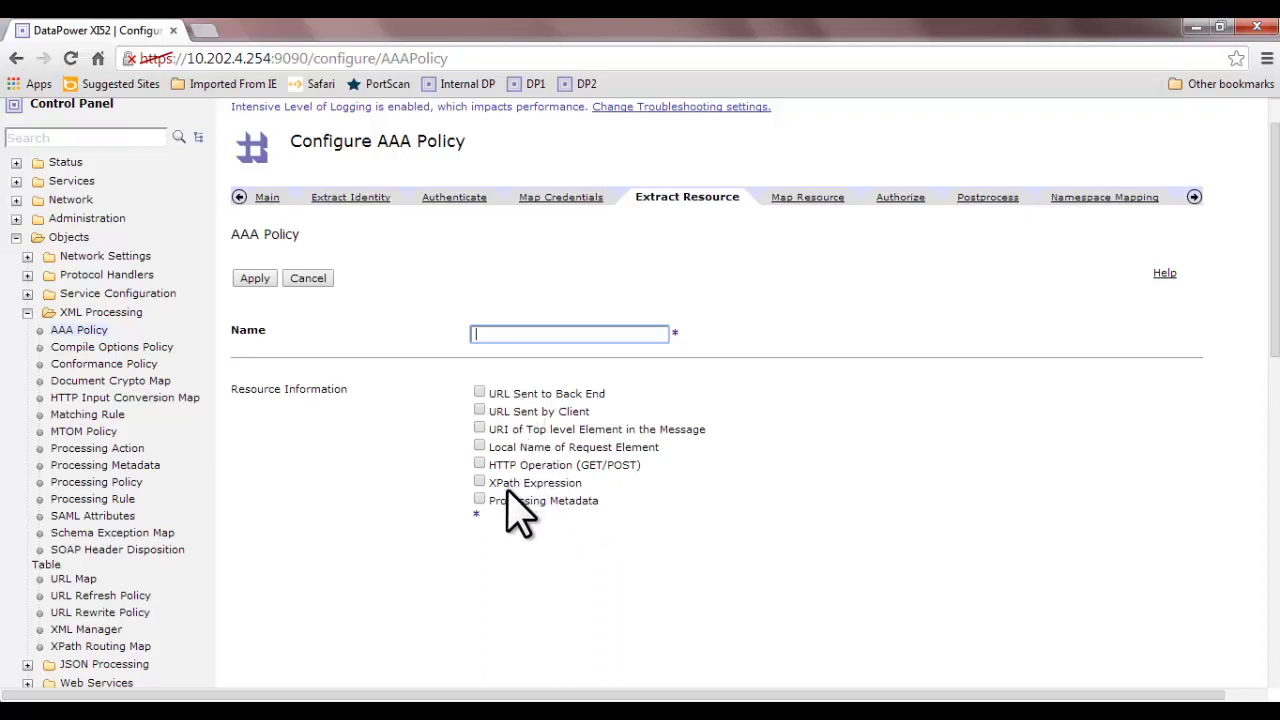
Try XPath Expression as the resource information to view its expression setting, and clear the selection
left_click(480, 483)
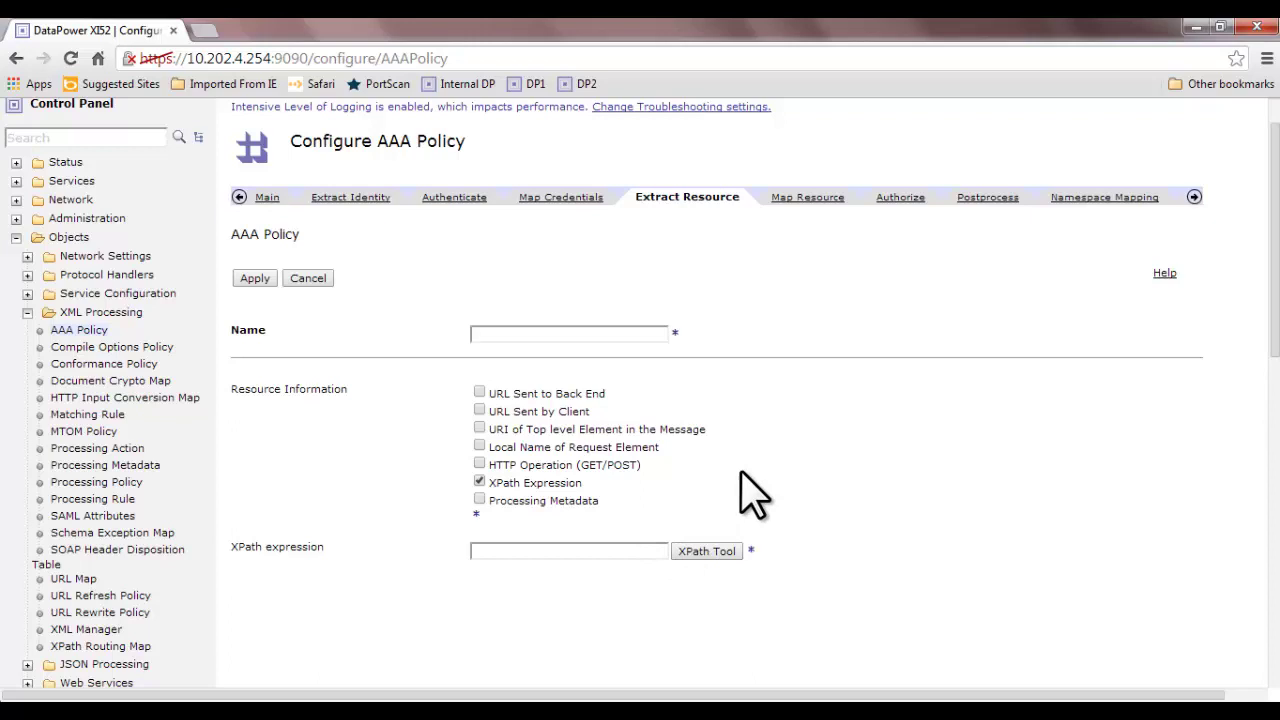
left_click(480, 481)
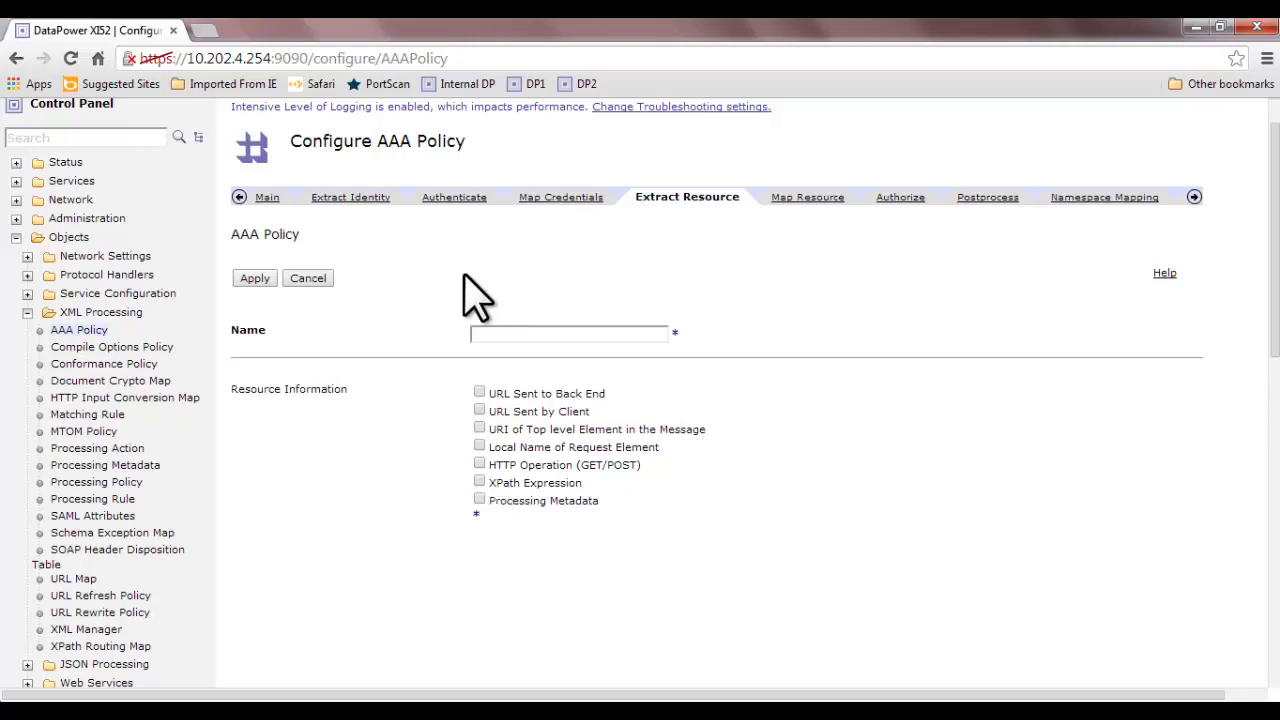
Open the Authenticate settings, consult the AAA Policy diagram, and review the LDAP fields and available authentication methods
left_click(463, 200)
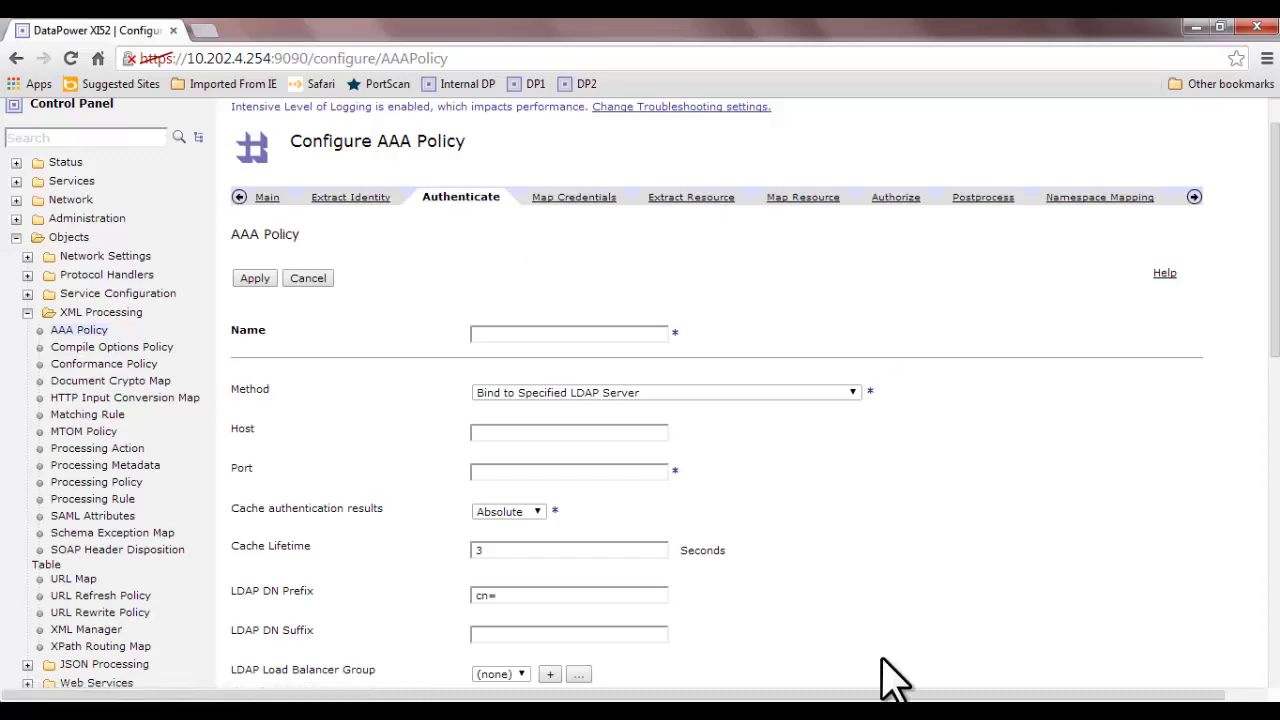
key("alt+Tab")
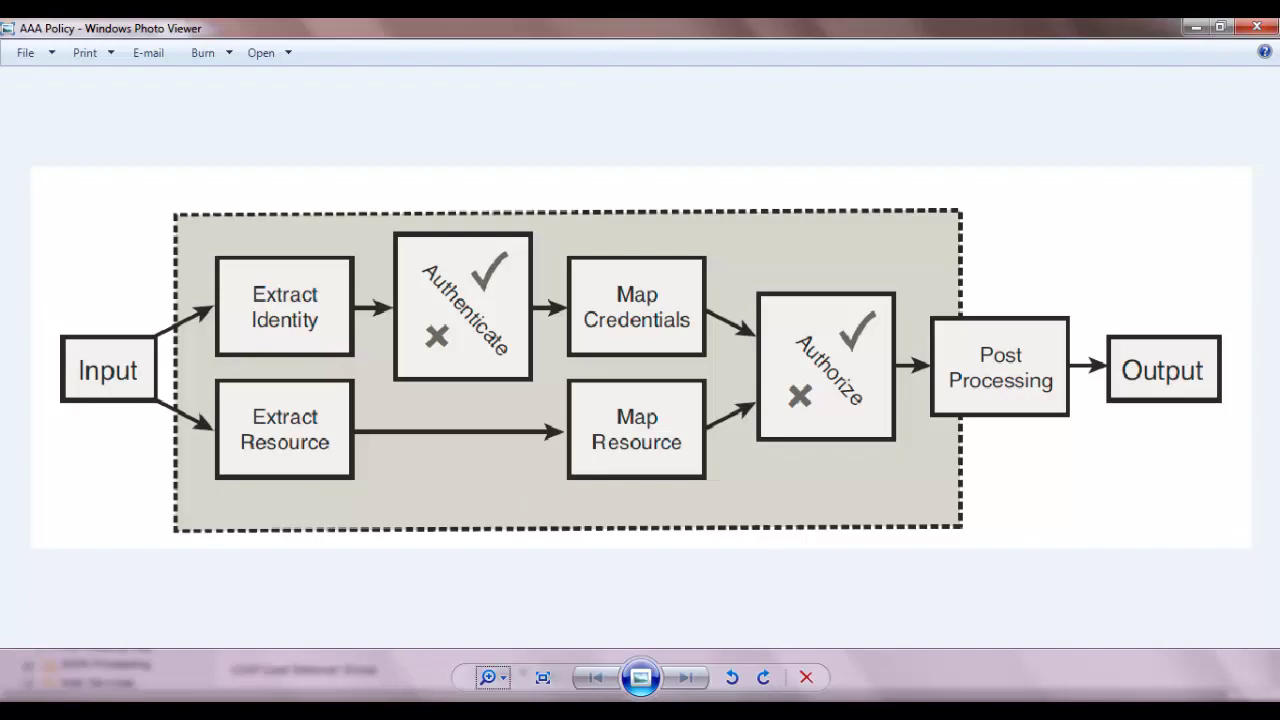
key("alt+Tab")
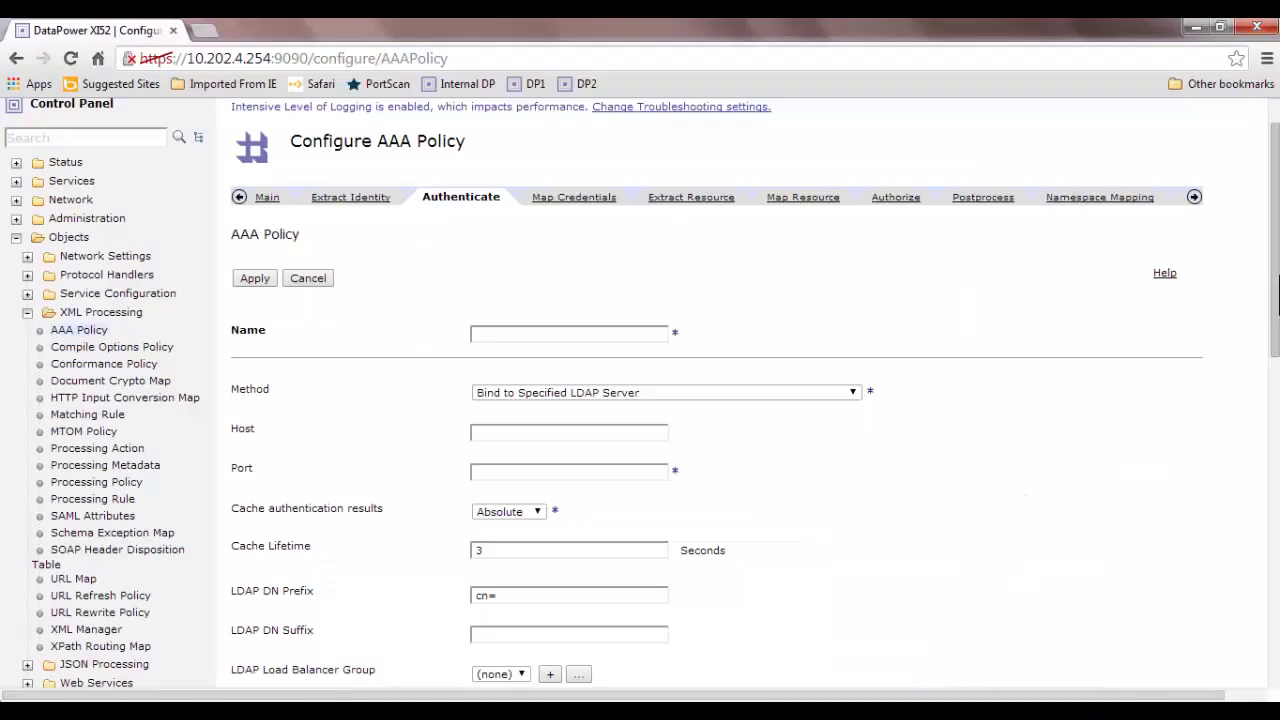
left_click_drag(1275, 270, 1278, 365)
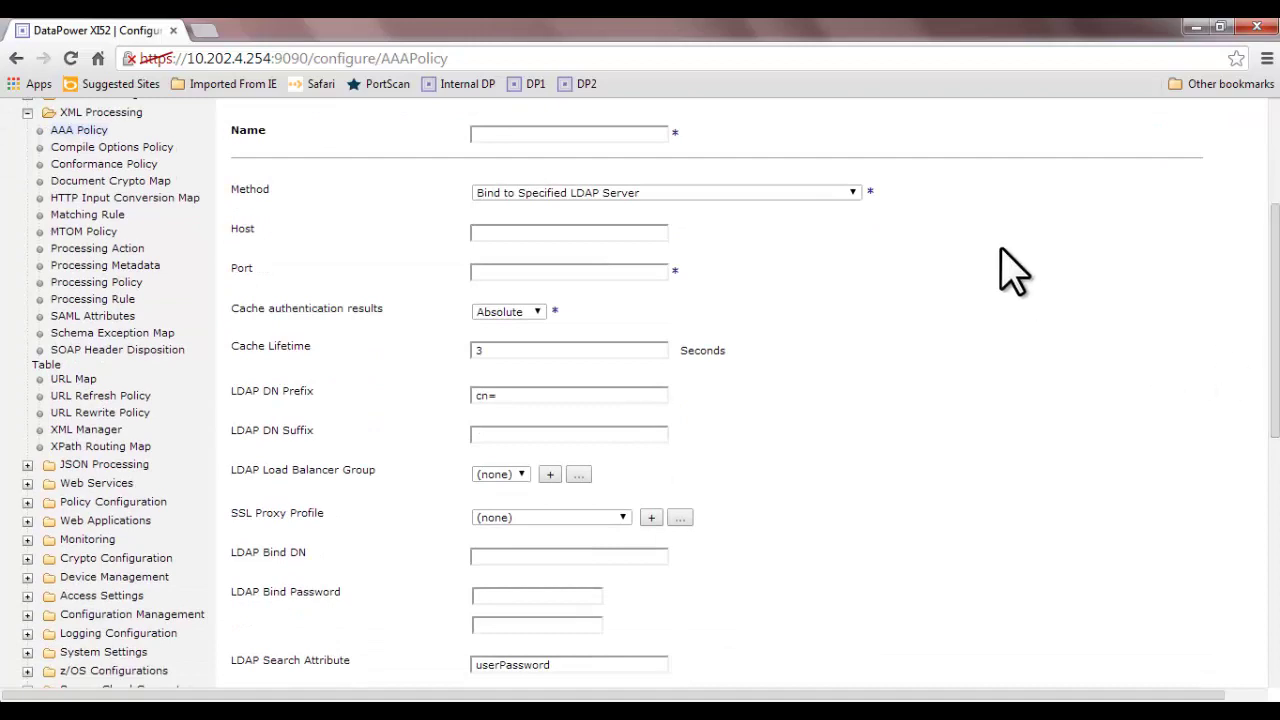
left_click(852, 192)
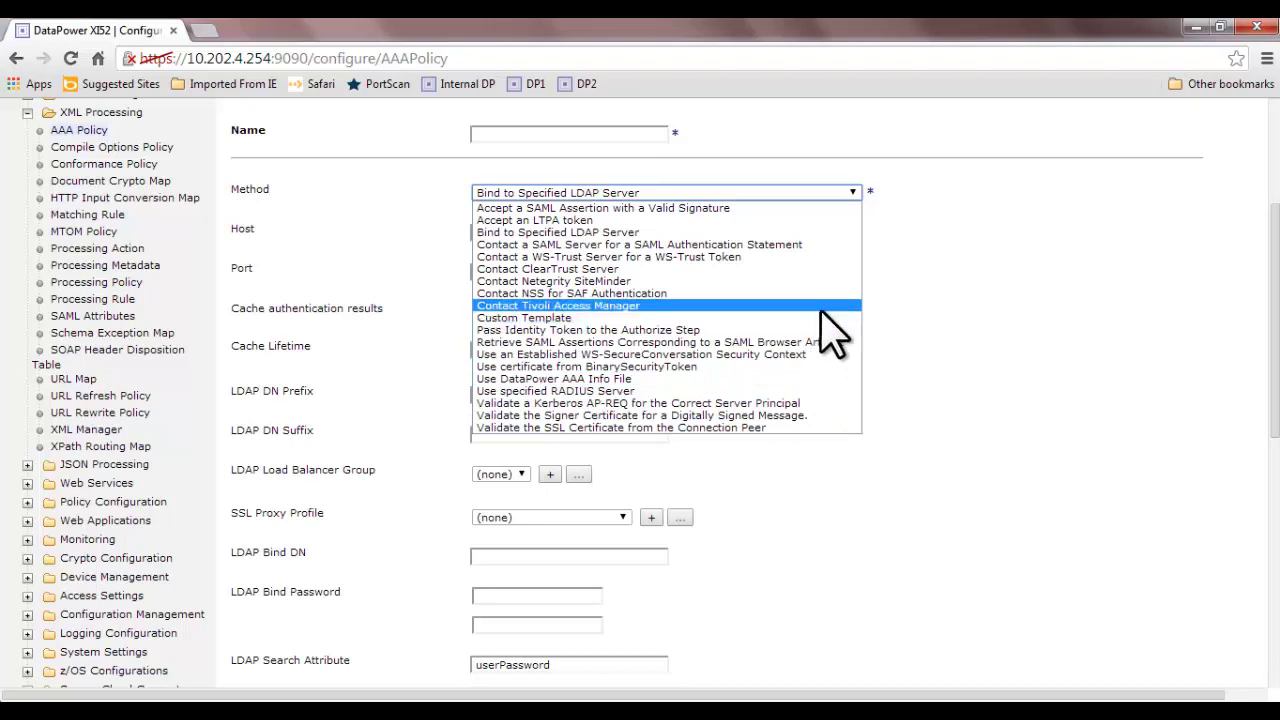
left_click(980, 305)
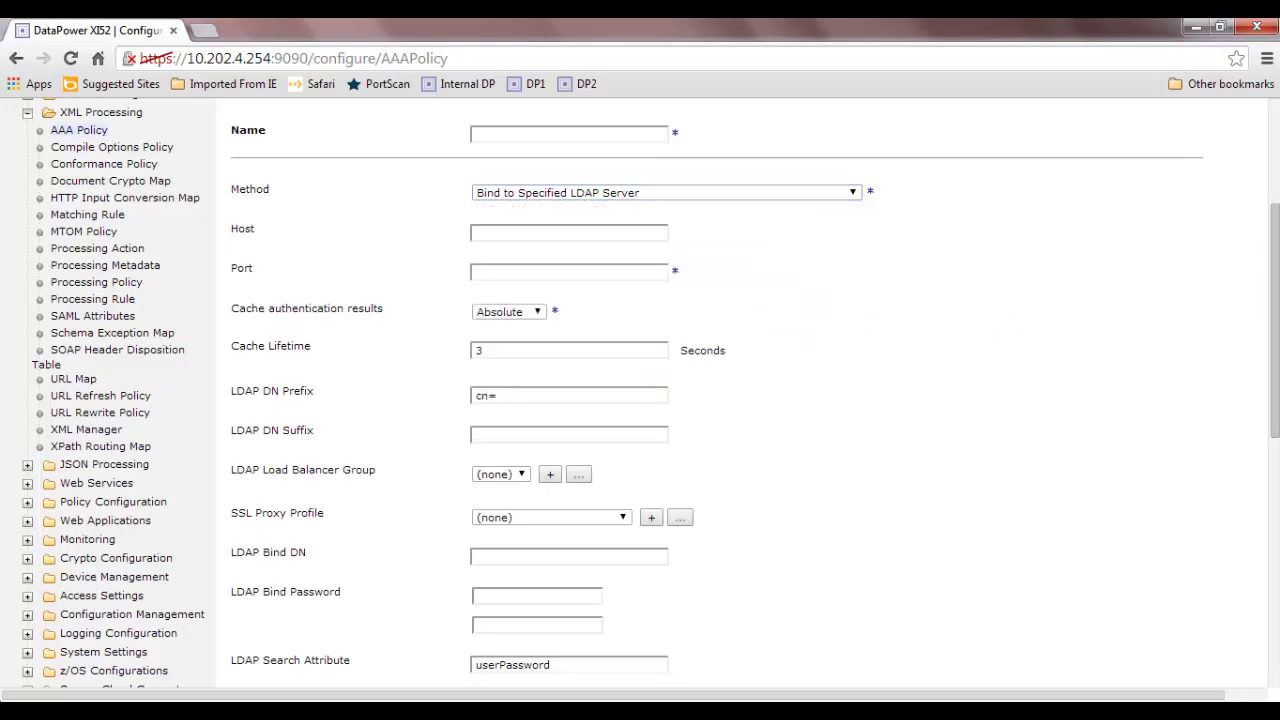
left_click_drag(1275, 290, 1275, 225)
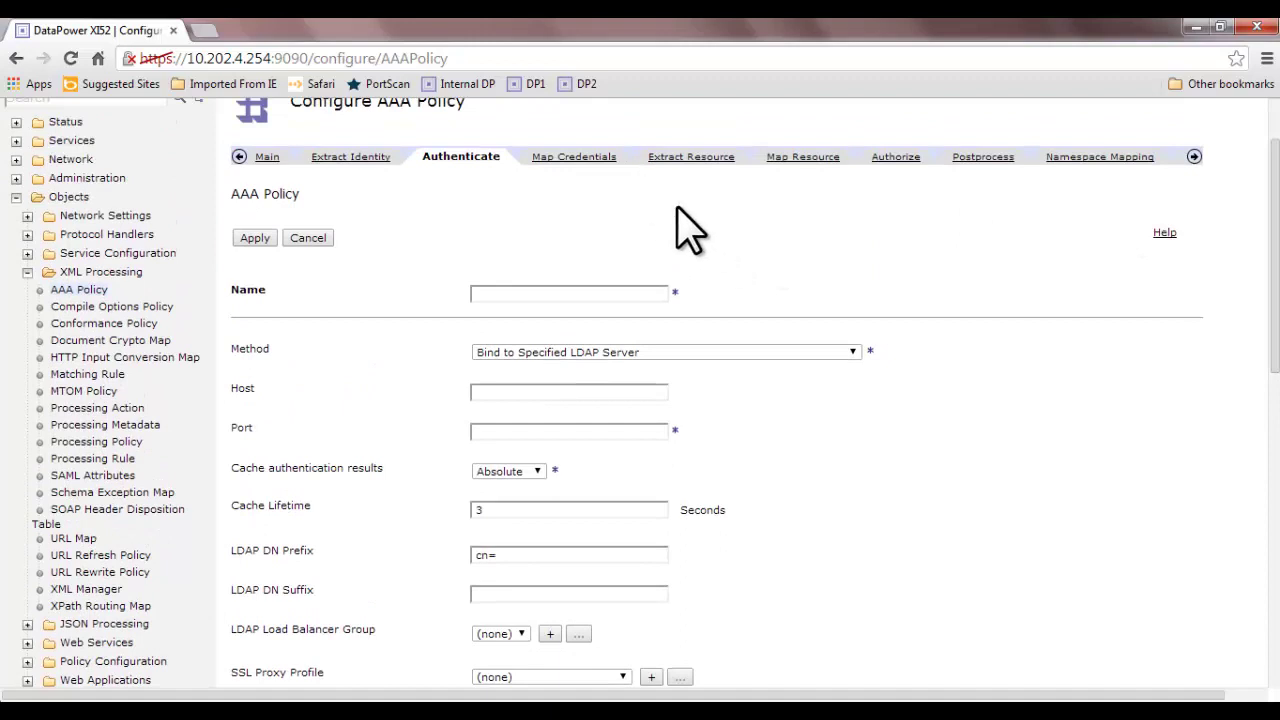
Check the mapping stages in the AAA Policy diagram in Windows Photo Viewer and open the Map Credentials settings in the browser
key("alt+Tab")
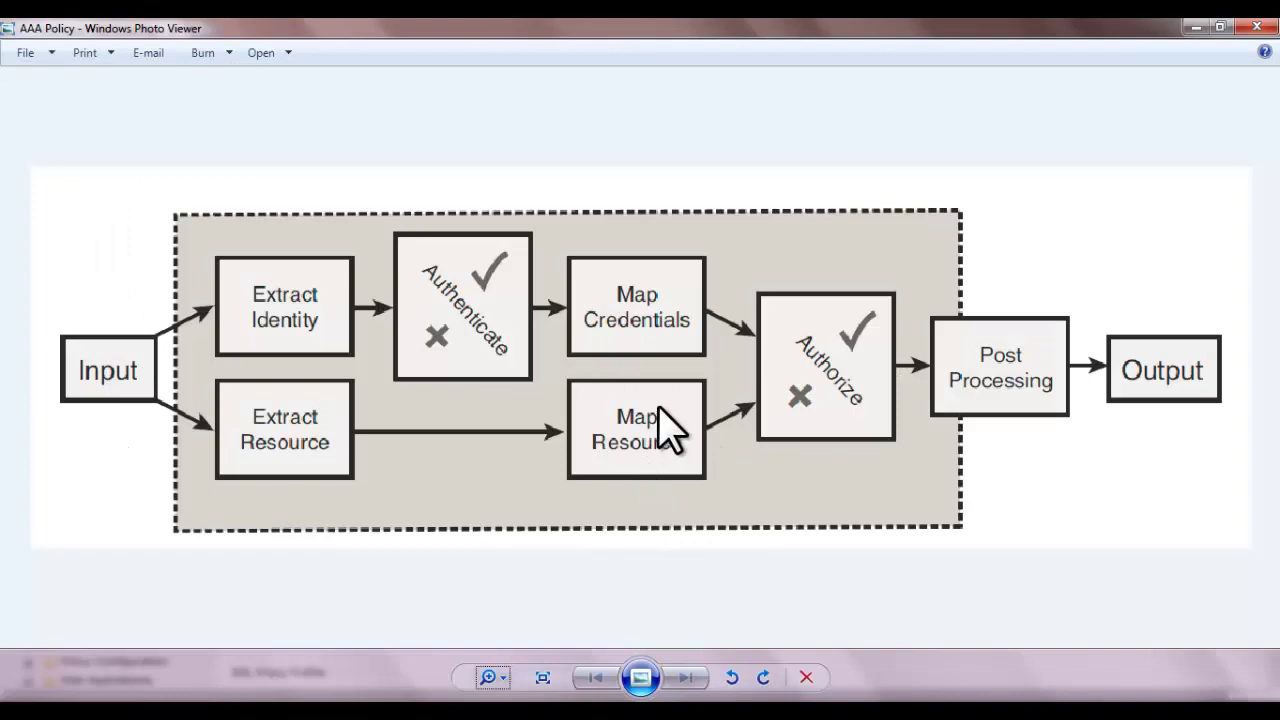
key("alt+Tab")
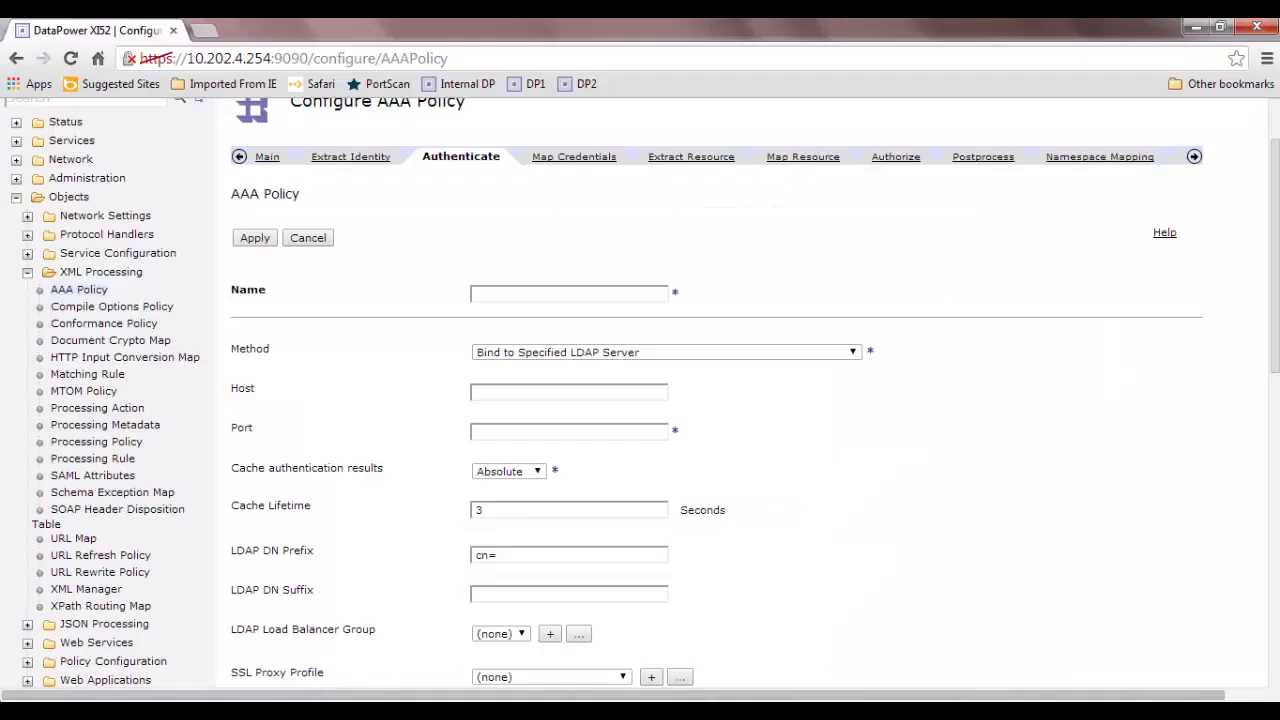
left_click(598, 157)
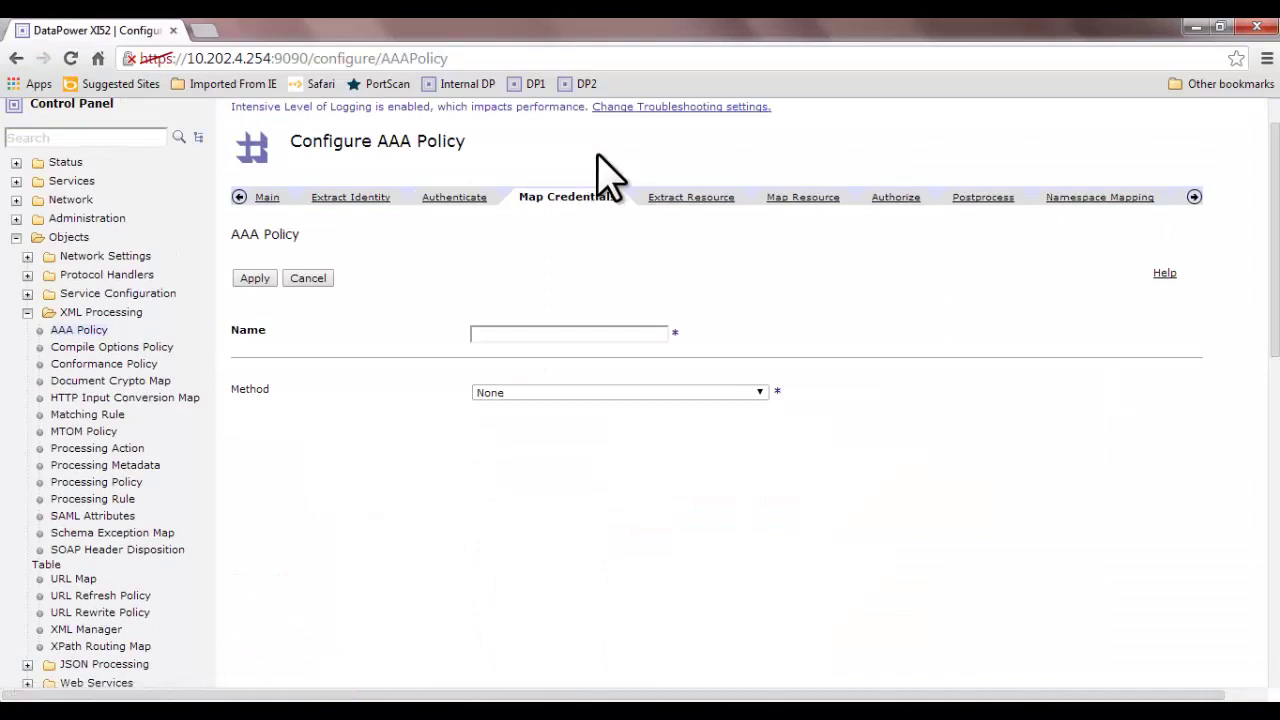
Try Credentials from Tivoli Federated Identity Manager as the credential mapping method to view its endpoint setting
left_click(598, 393)
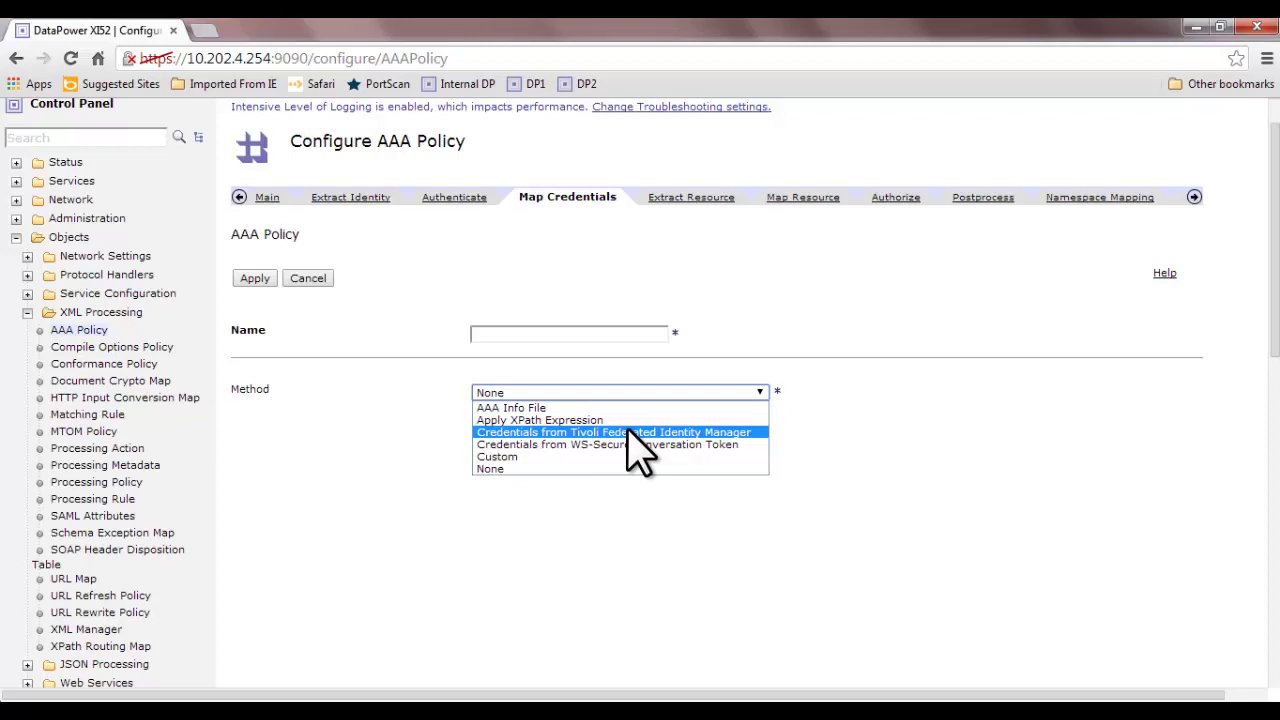
left_click(628, 433)
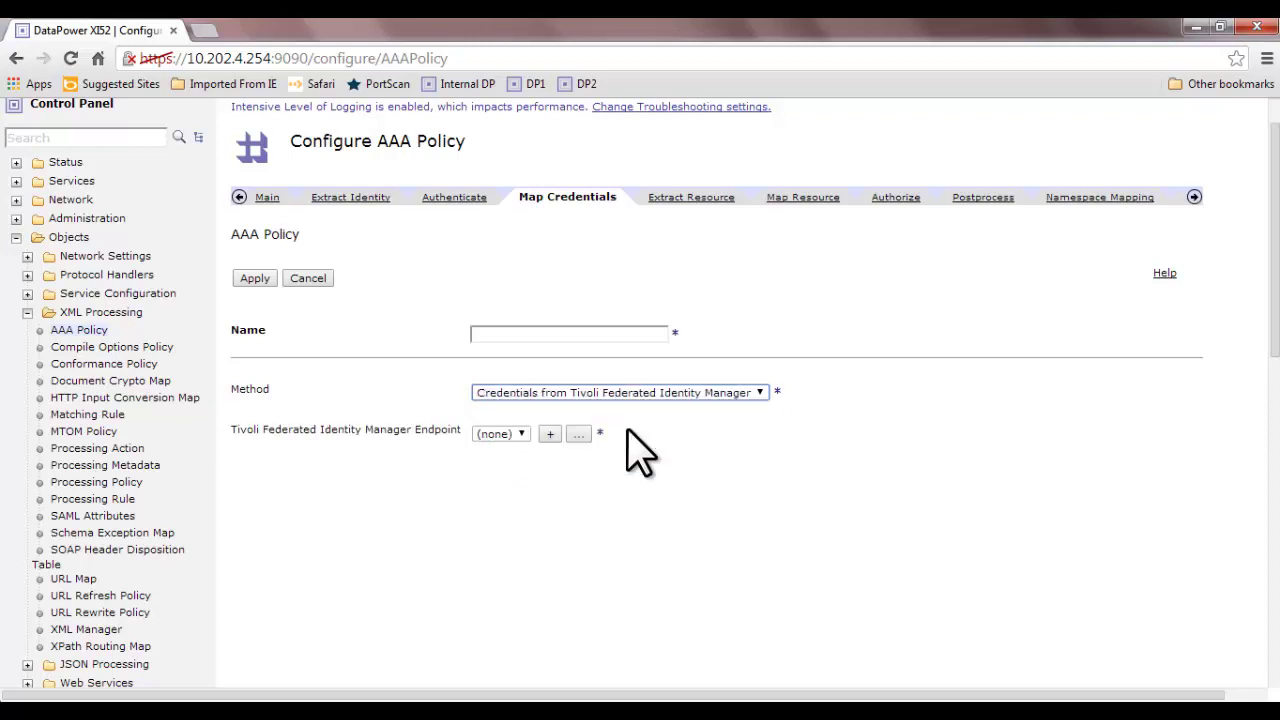
scroll(627, 430, "down", 1)
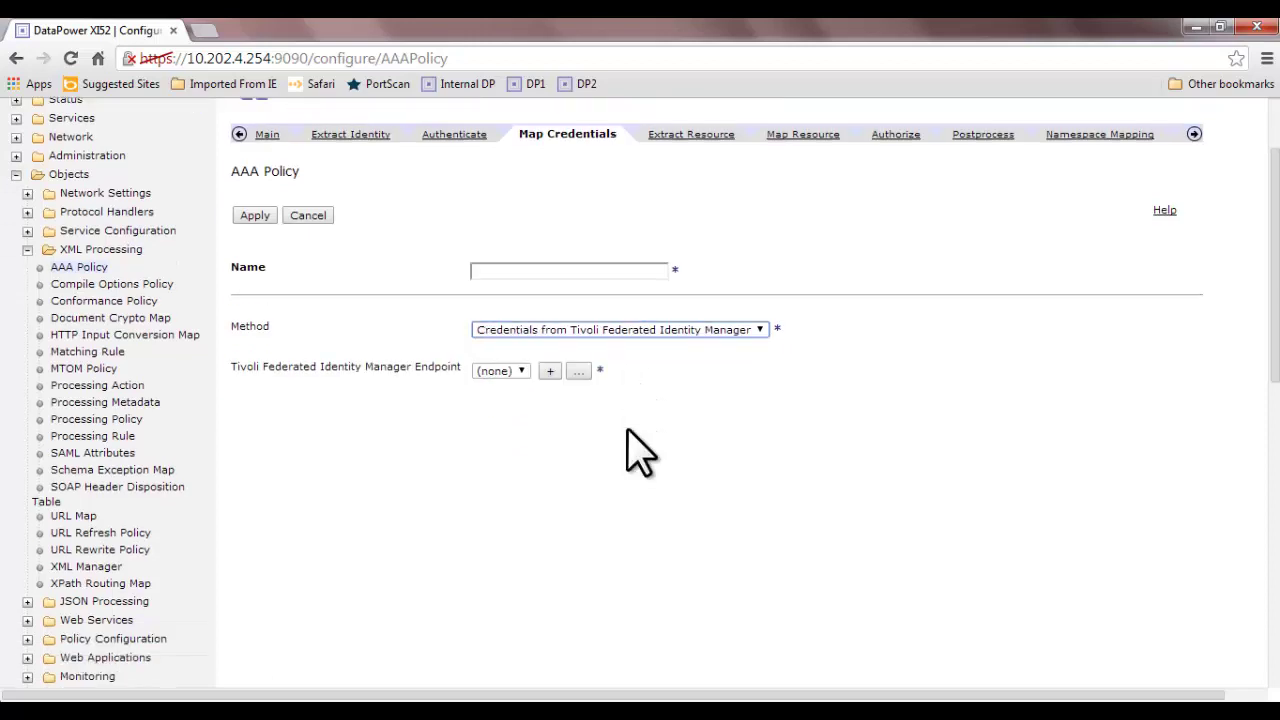
Set the credential mapping method to Custom and place the cursor in its Custom URL field
left_click(676, 333)
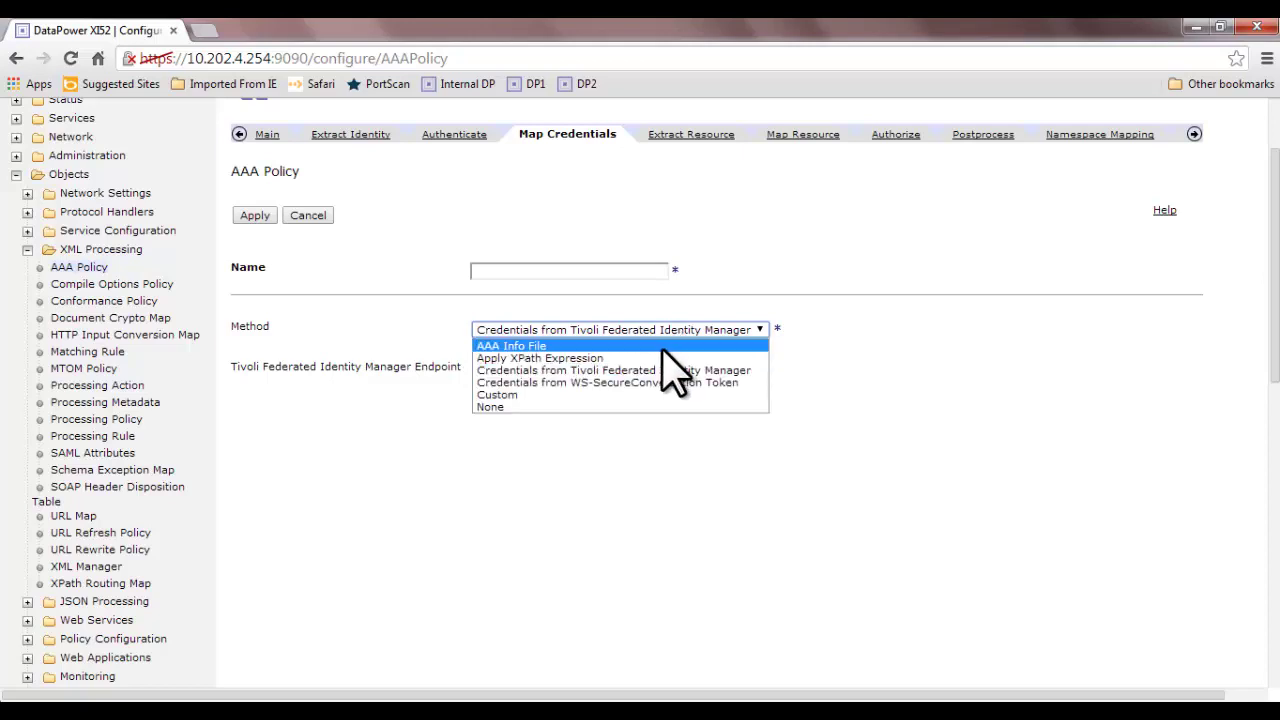
left_click(635, 395)
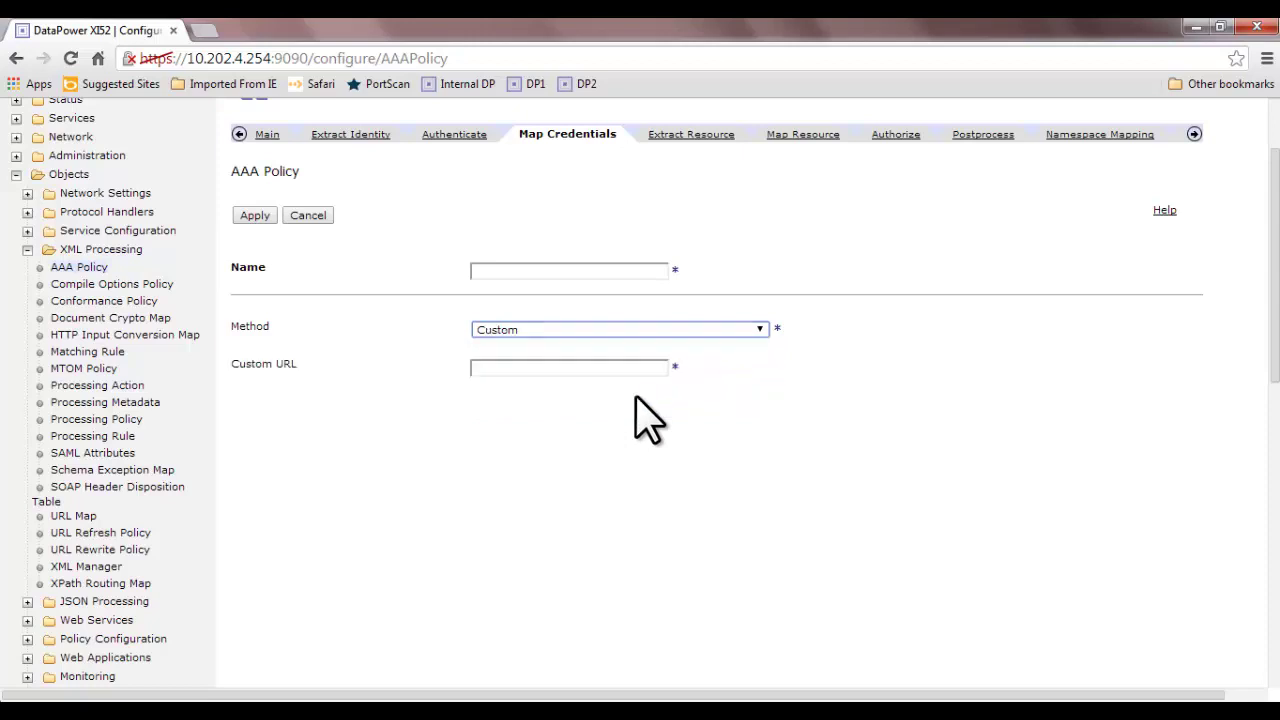
left_click(634, 366)
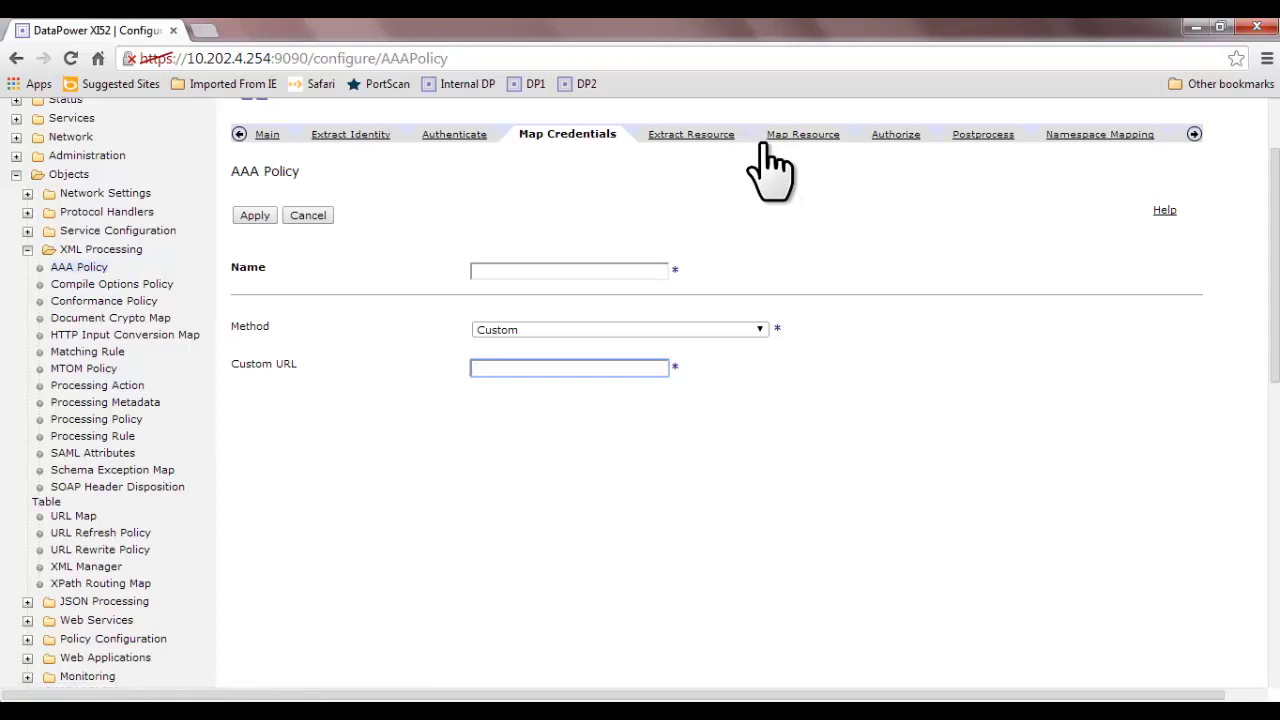
Pass through Extract Resource to the Map Resource settings and review the available mapping methods, leaving the selection at None
left_click(726, 138)
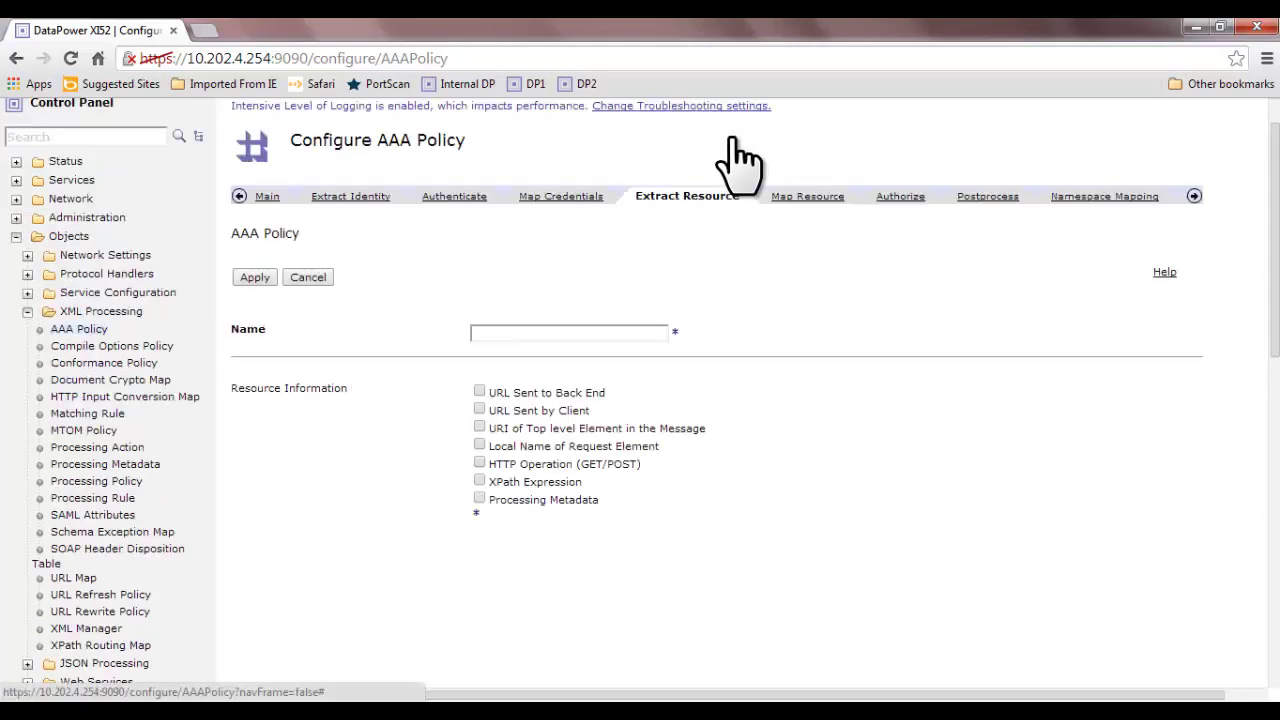
left_click(808, 200)
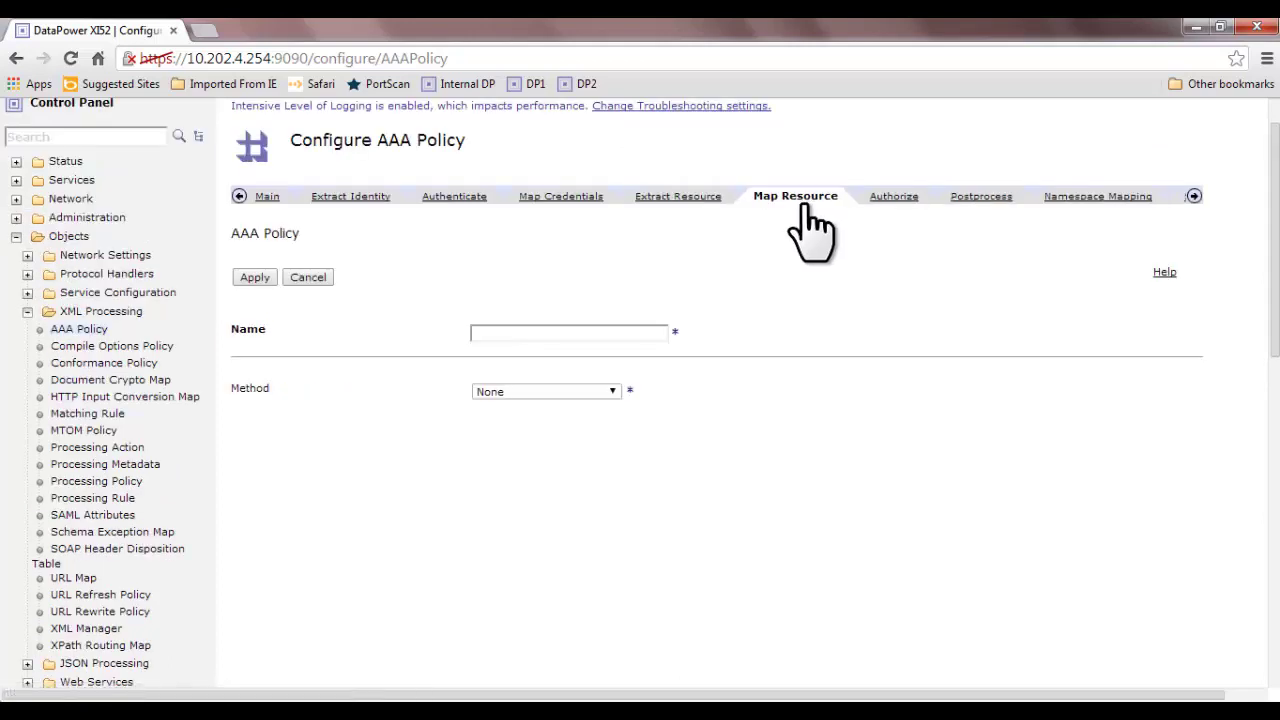
left_click(603, 393)
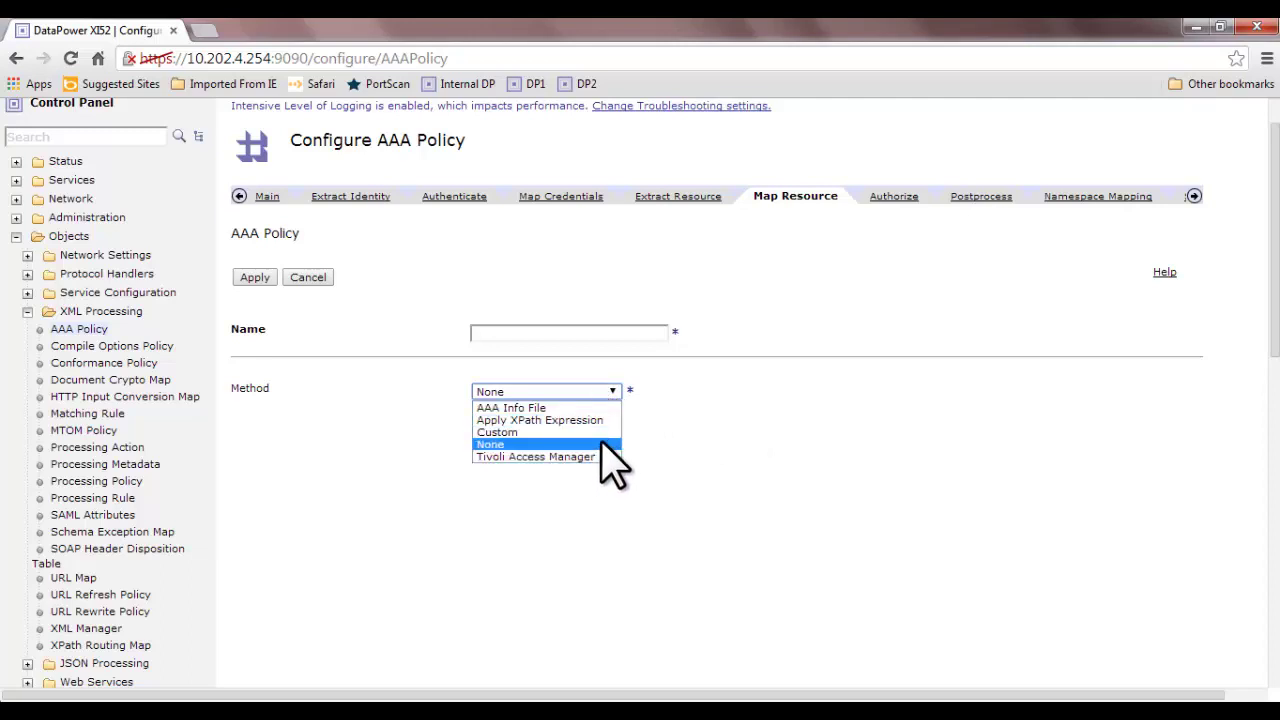
left_click(698, 403)
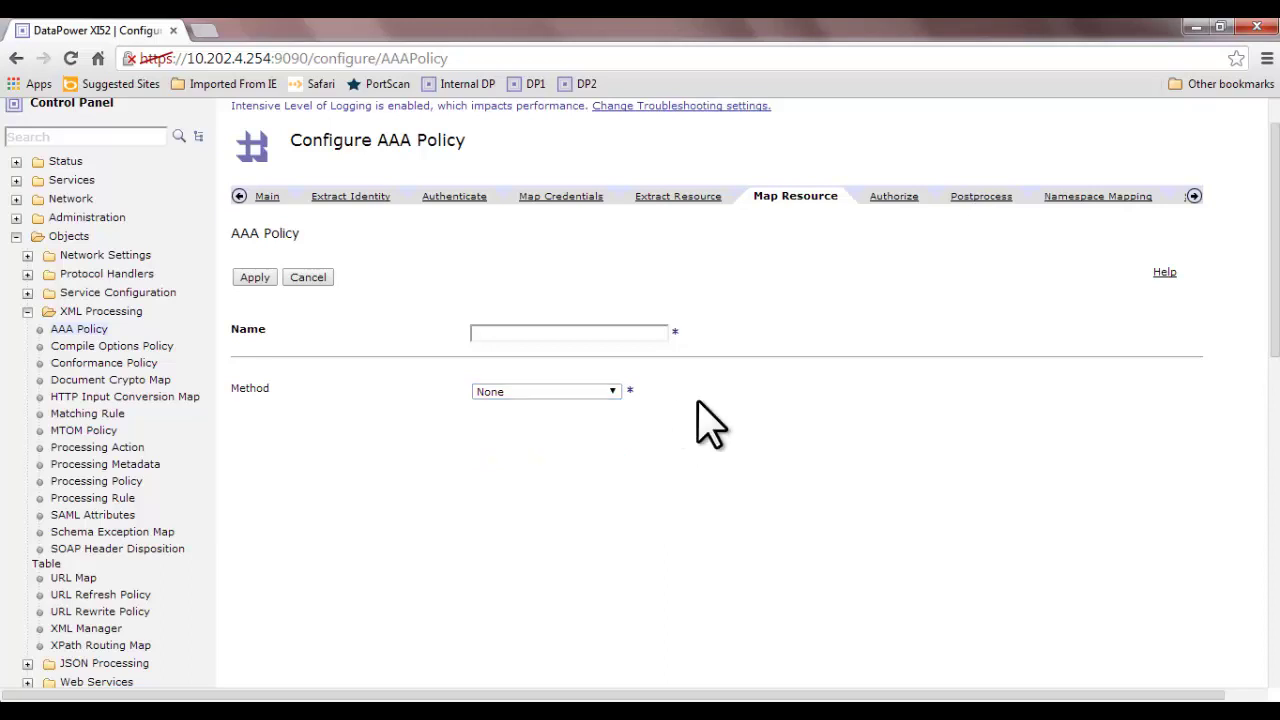
Open the Authorize settings and review the cache options and the list of available authorization methods
left_click(902, 199)
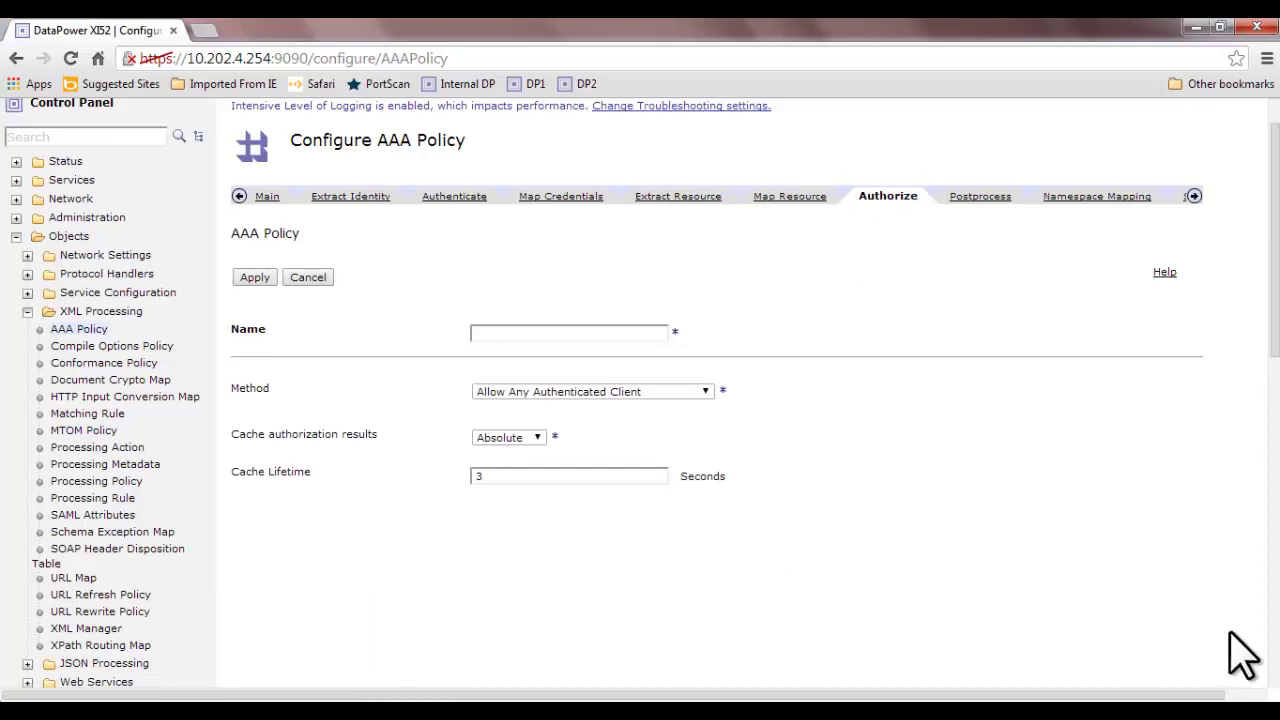
left_click_drag(1275, 270, 1272, 320)
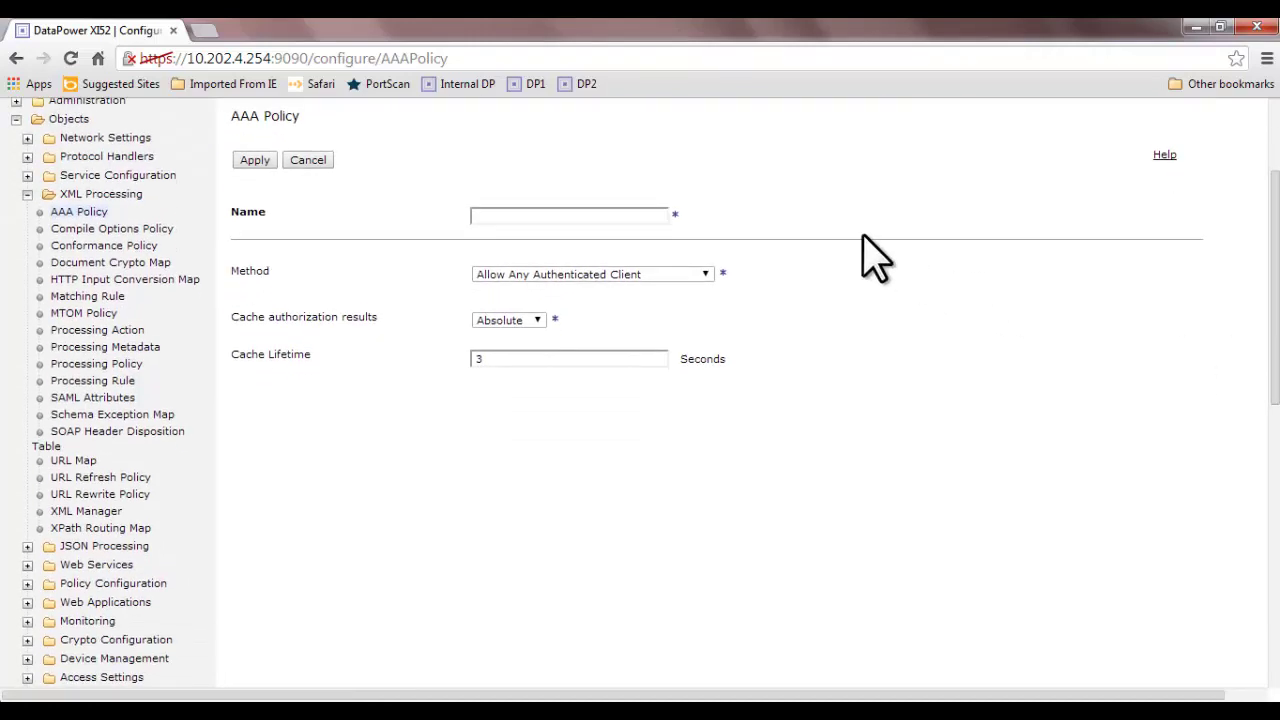
left_click(663, 274)
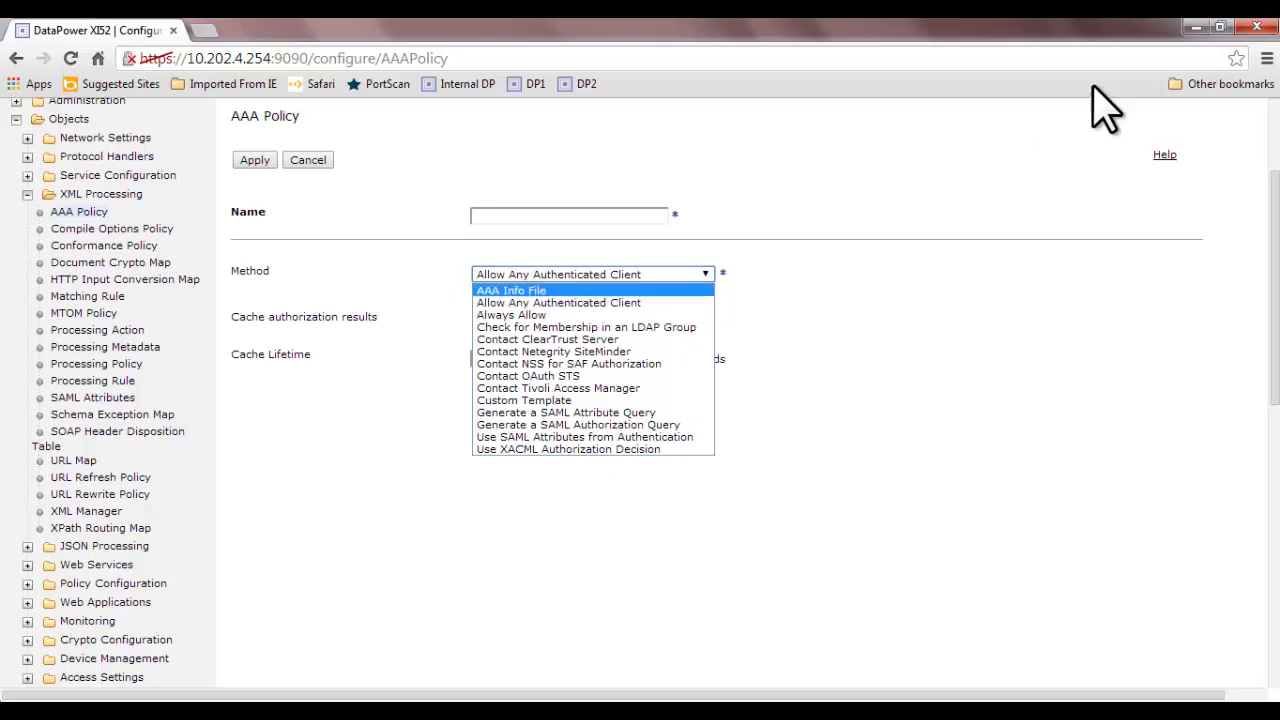
Set the authorization method to Always Allow
left_click(1275, 125)
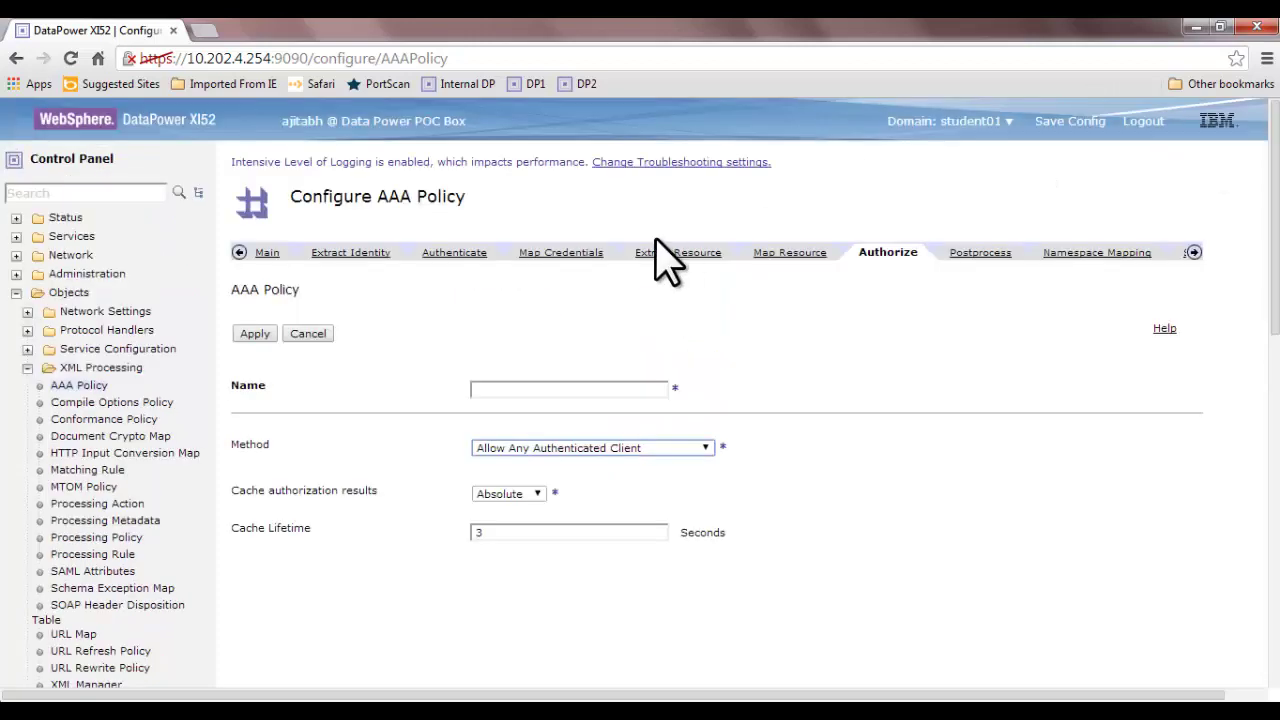
left_click(239, 252)
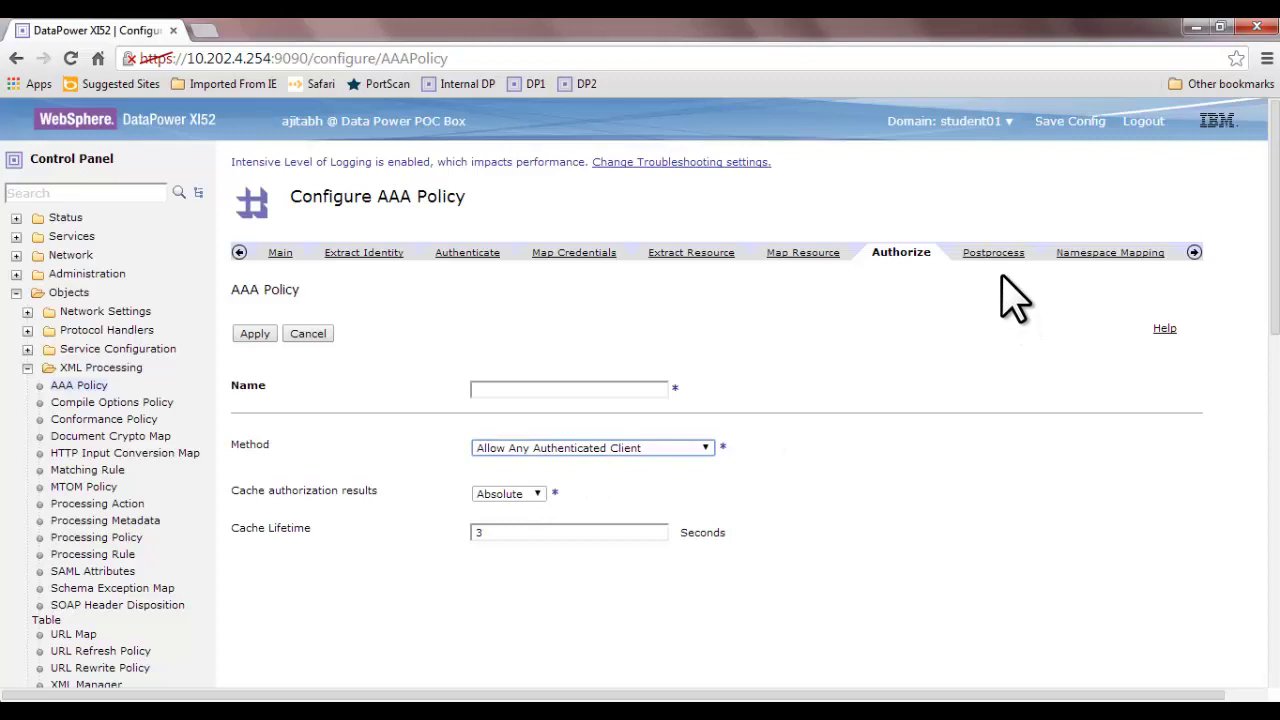
left_click(618, 449)
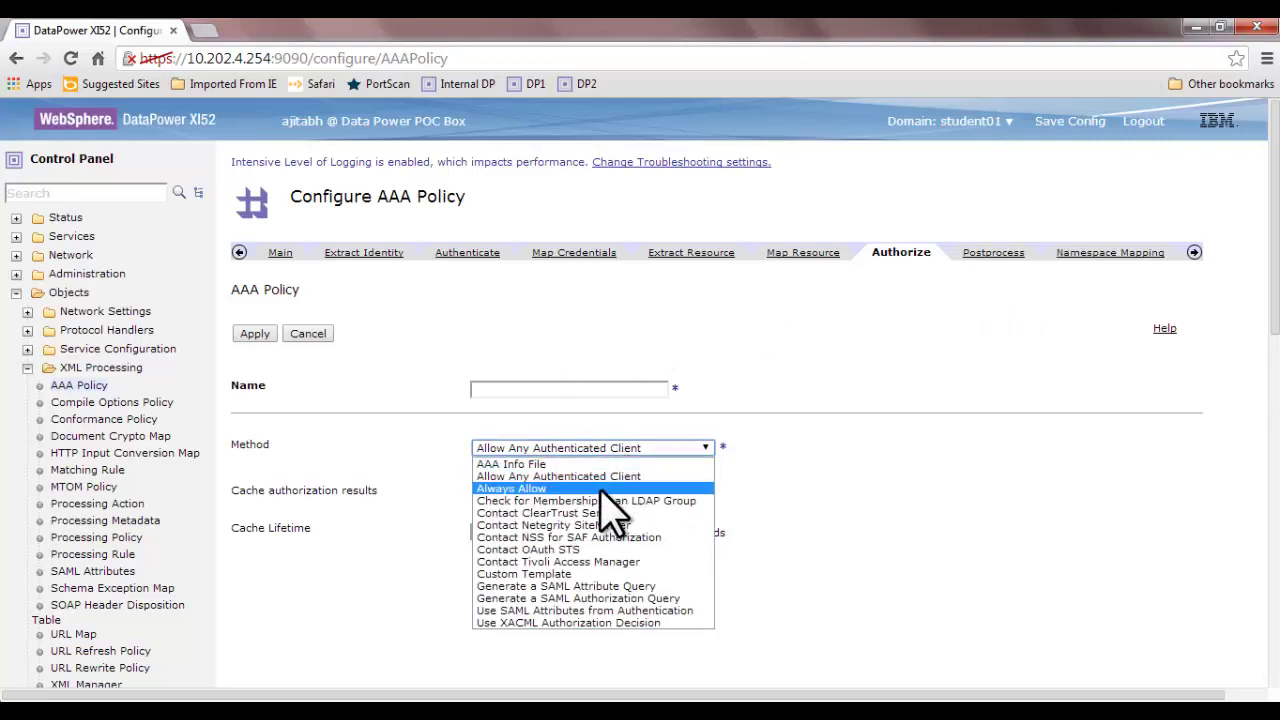
left_click(602, 489)
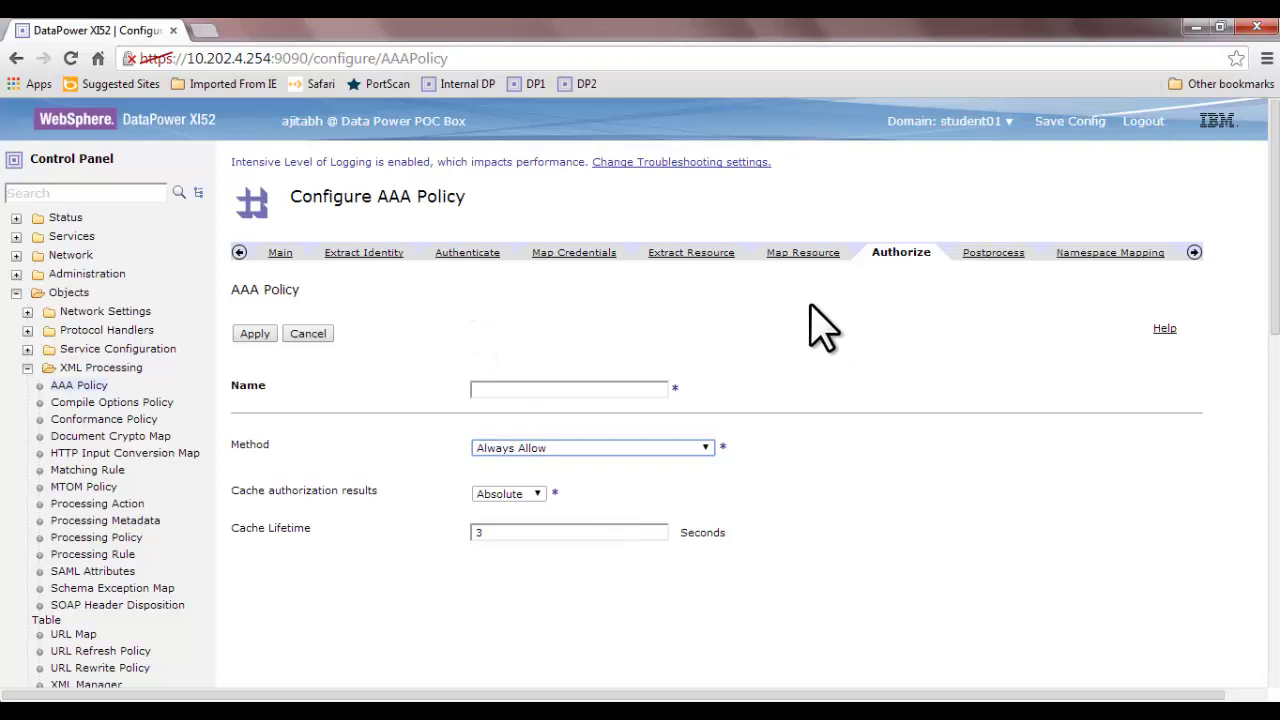
Review the remaining authorization methods and the options for caching authorization results, keeping Always Allow and Absolute
left_click(685, 449)
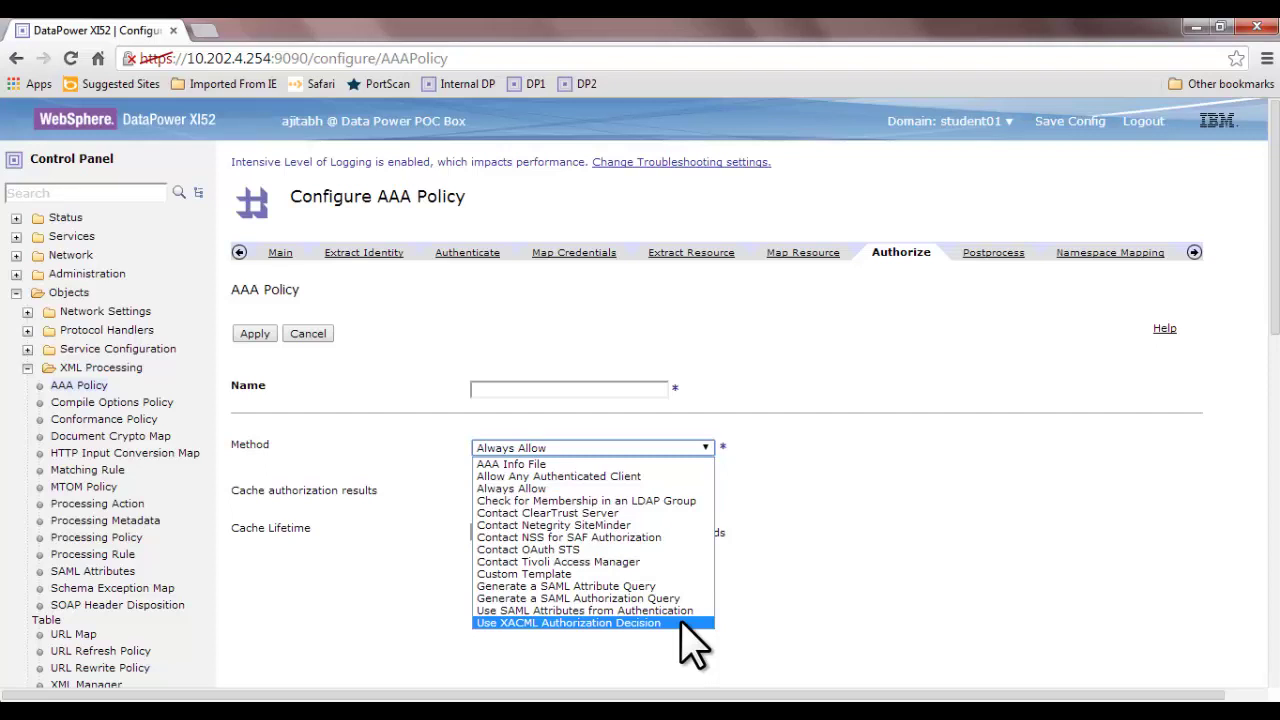
left_click(878, 561)
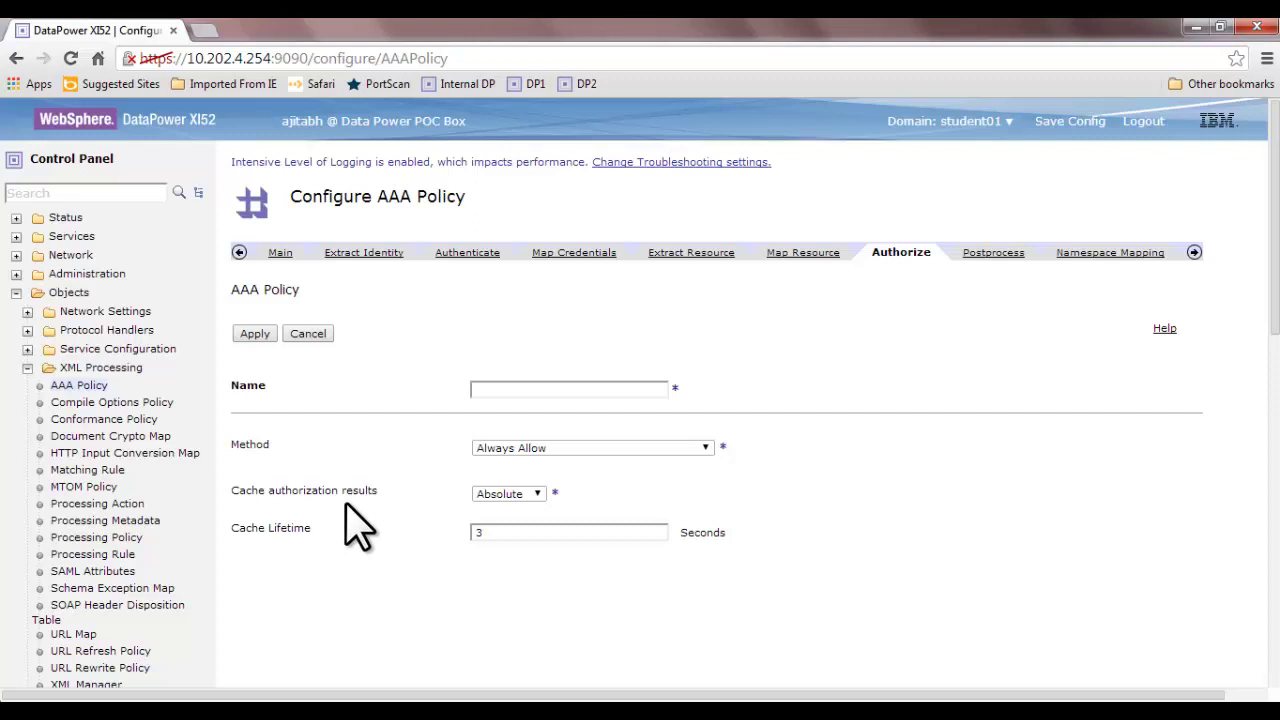
left_click(490, 495)
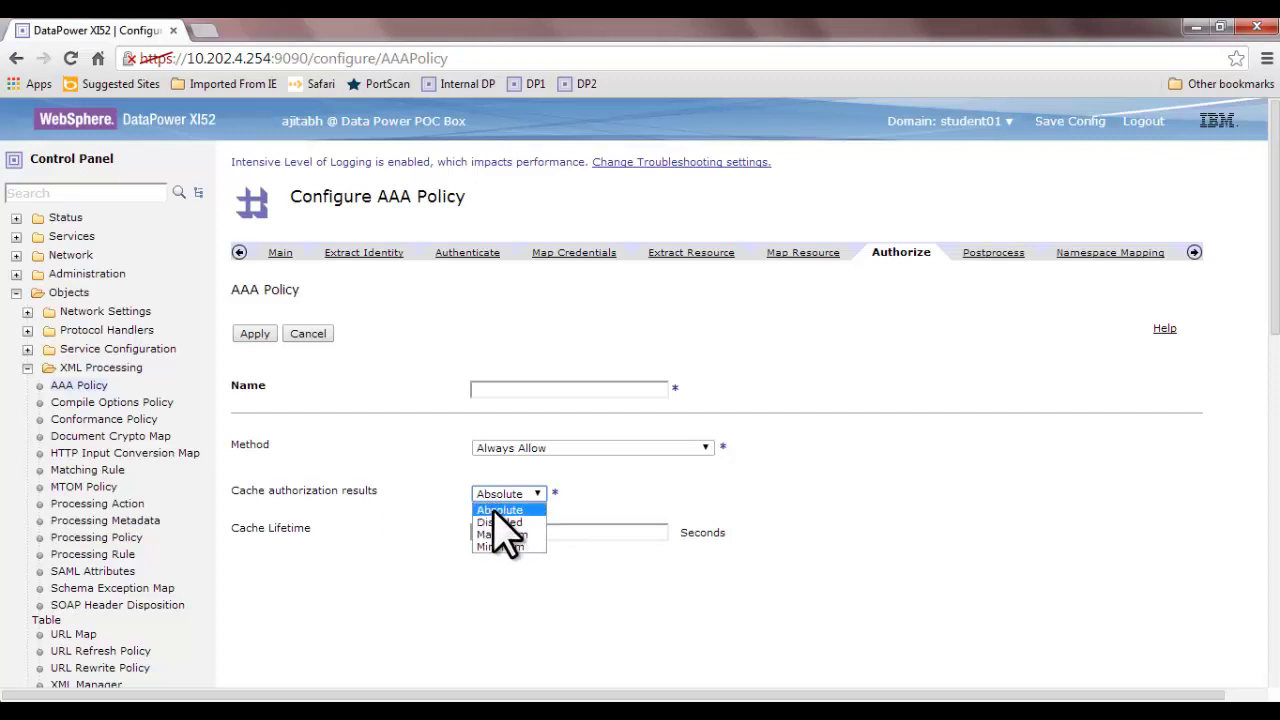
left_click(449, 620)
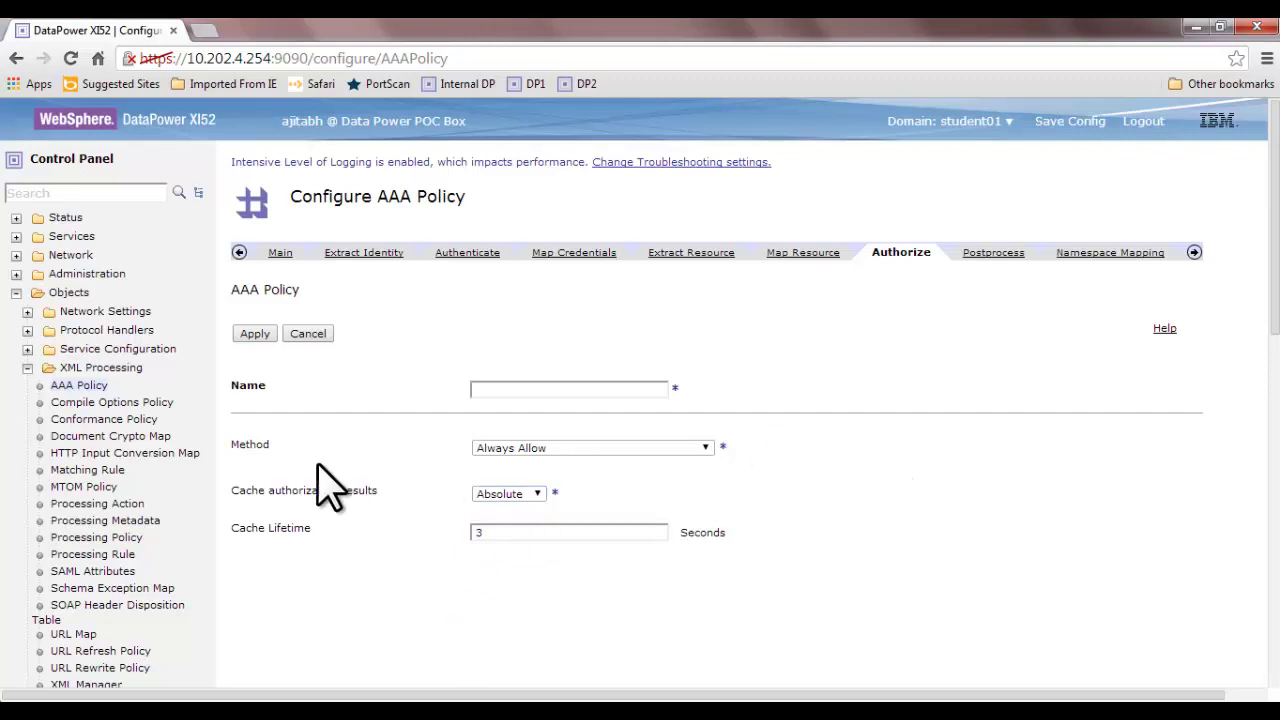
Open the Postprocess settings and turn on Generate an LTPA Token to examine its version, expiry and key file options
left_click(1020, 258)
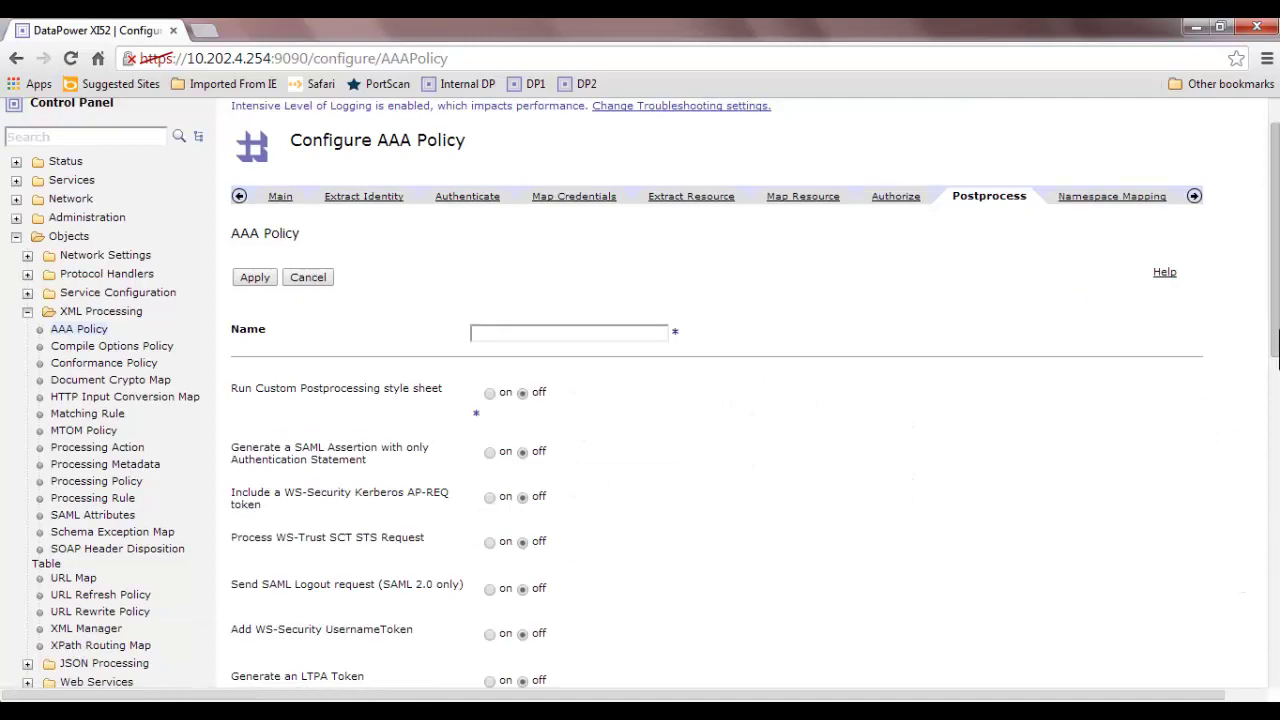
left_click_drag(1277, 340, 1277, 418)
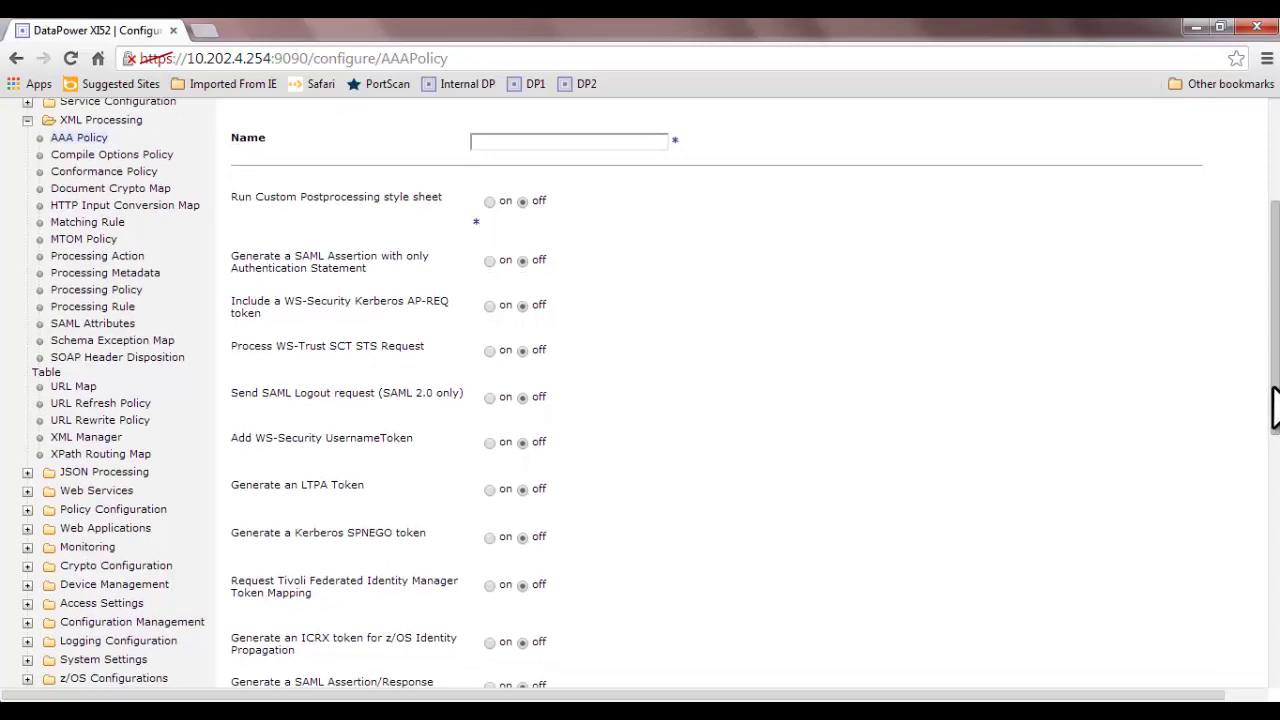
left_click_drag(1273, 389, 1259, 402)
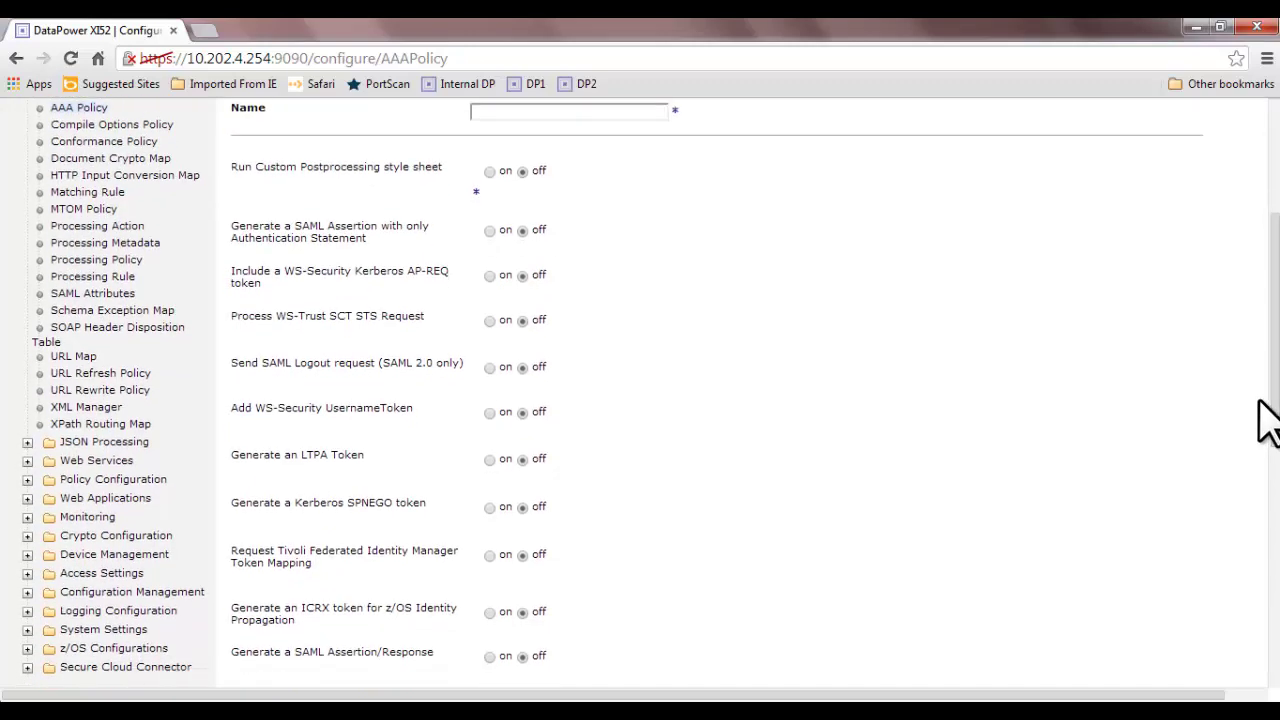
left_click(490, 460)
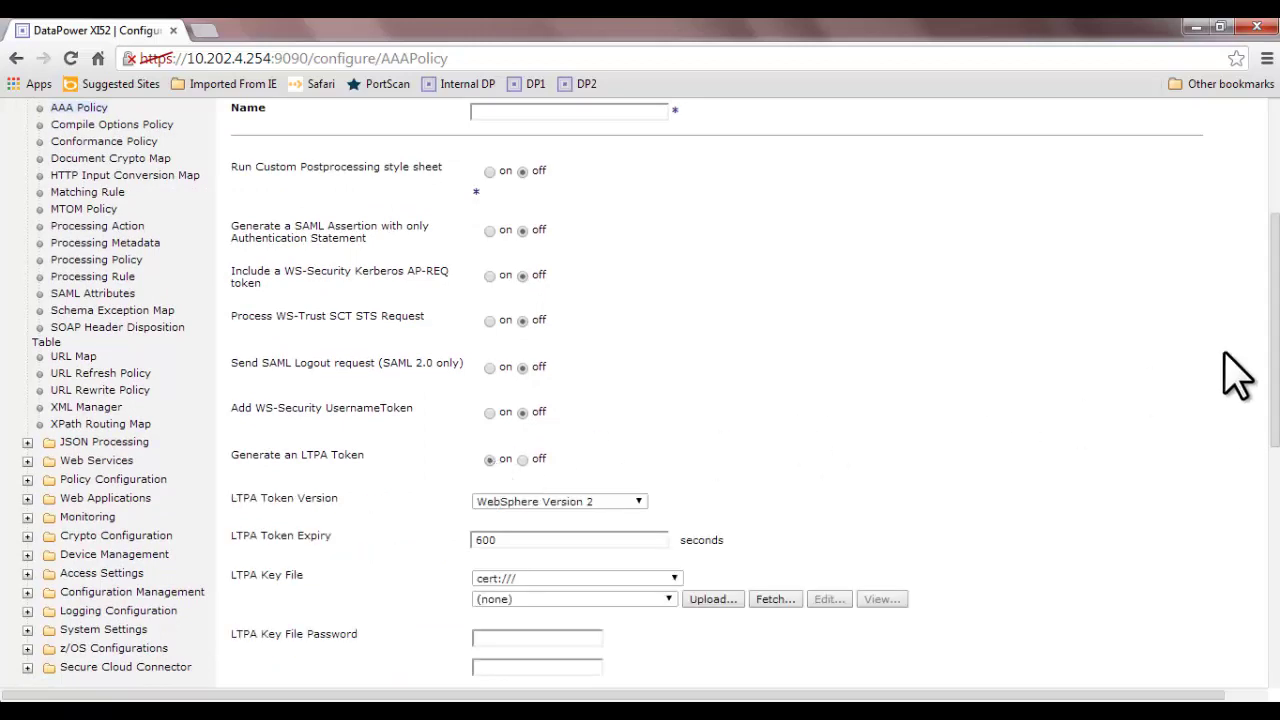
left_click_drag(1277, 355, 1277, 425)
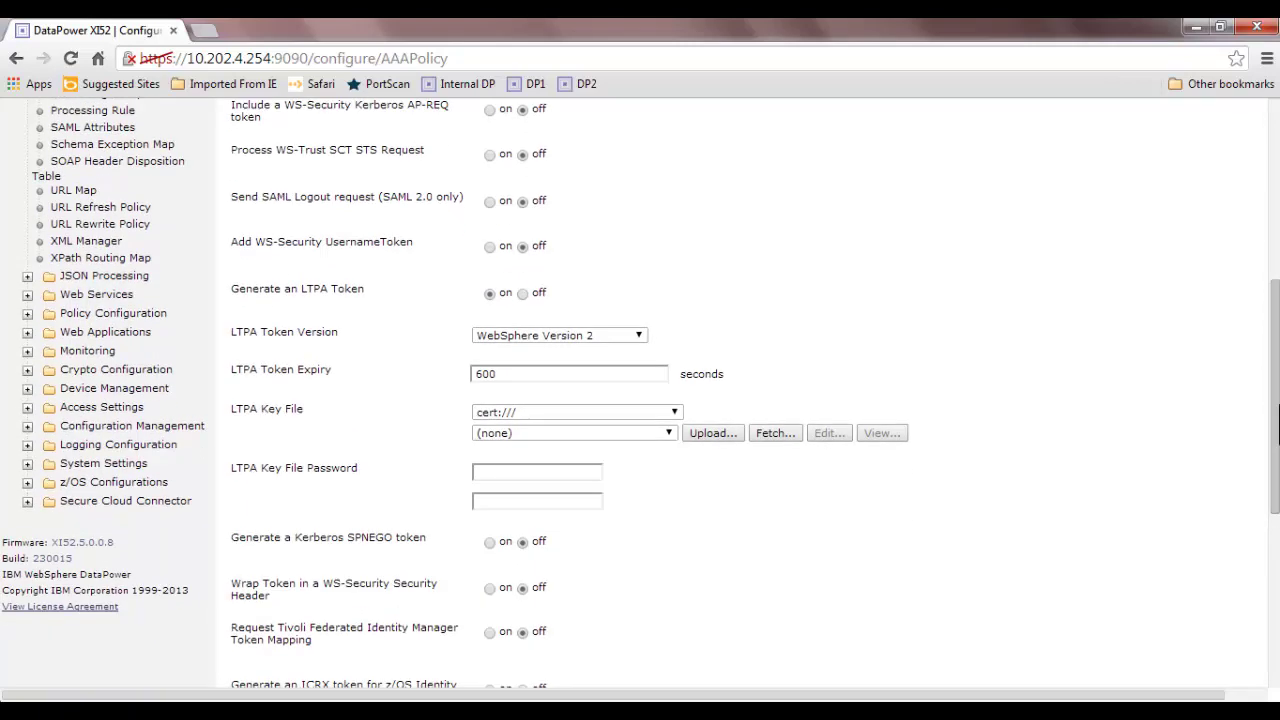
Turn on Add WS-Security UsernameToken and turn off Generate an LTPA Token in the postprocessing options
left_click(490, 247)
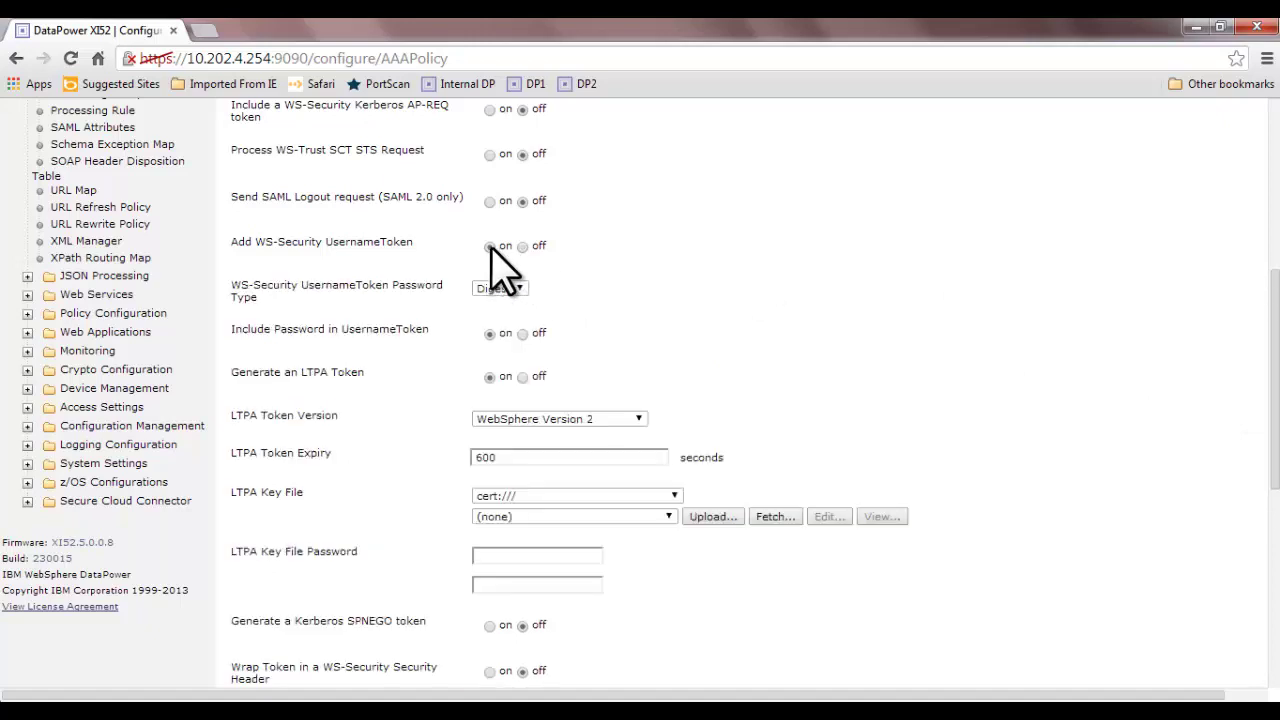
left_click(522, 377)
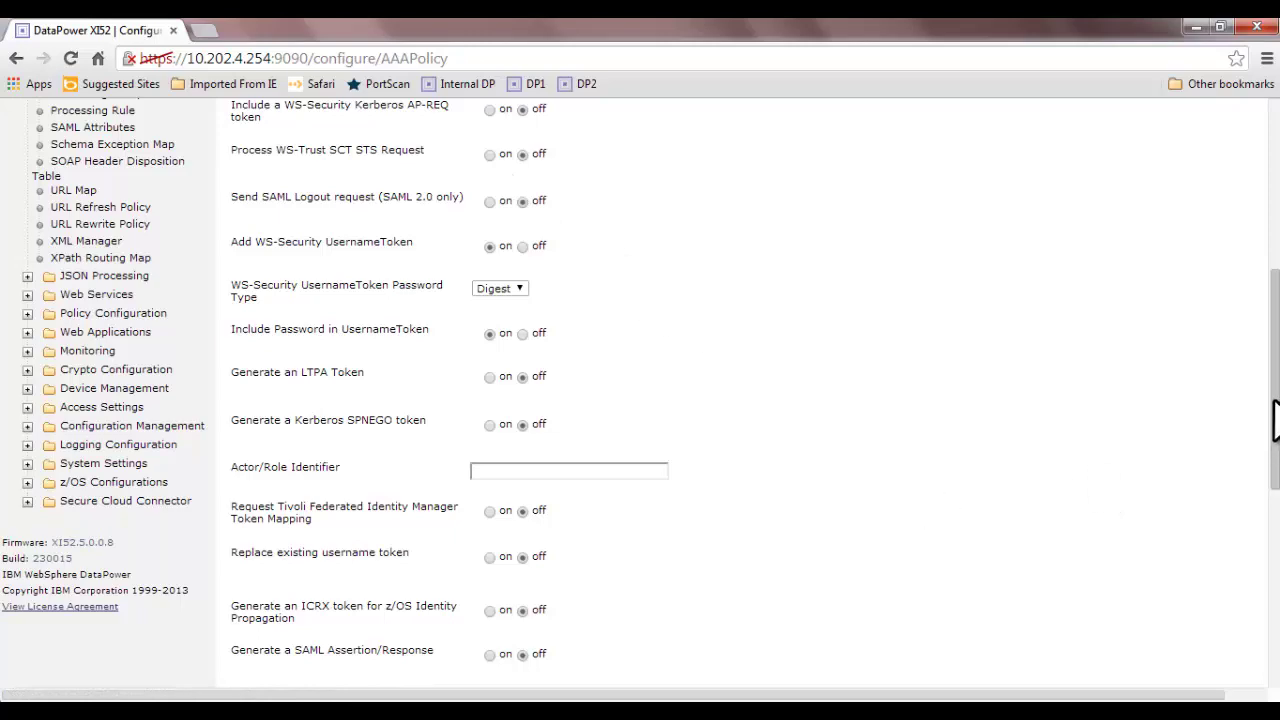
left_click_drag(1275, 420, 1277, 460)
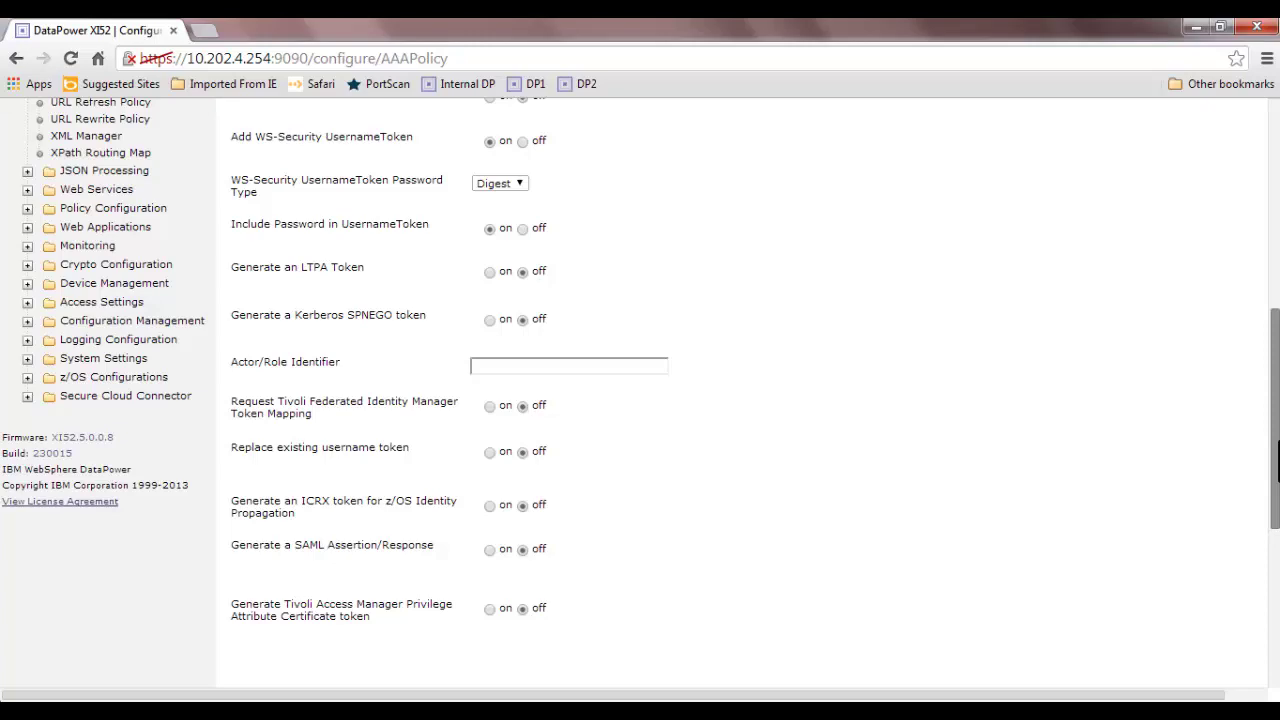
View the Namespace Mapping, SAML Attributes and LTPA User Attributes settings of the AAA policy
left_click_drag(1277, 460, 1273, 260)
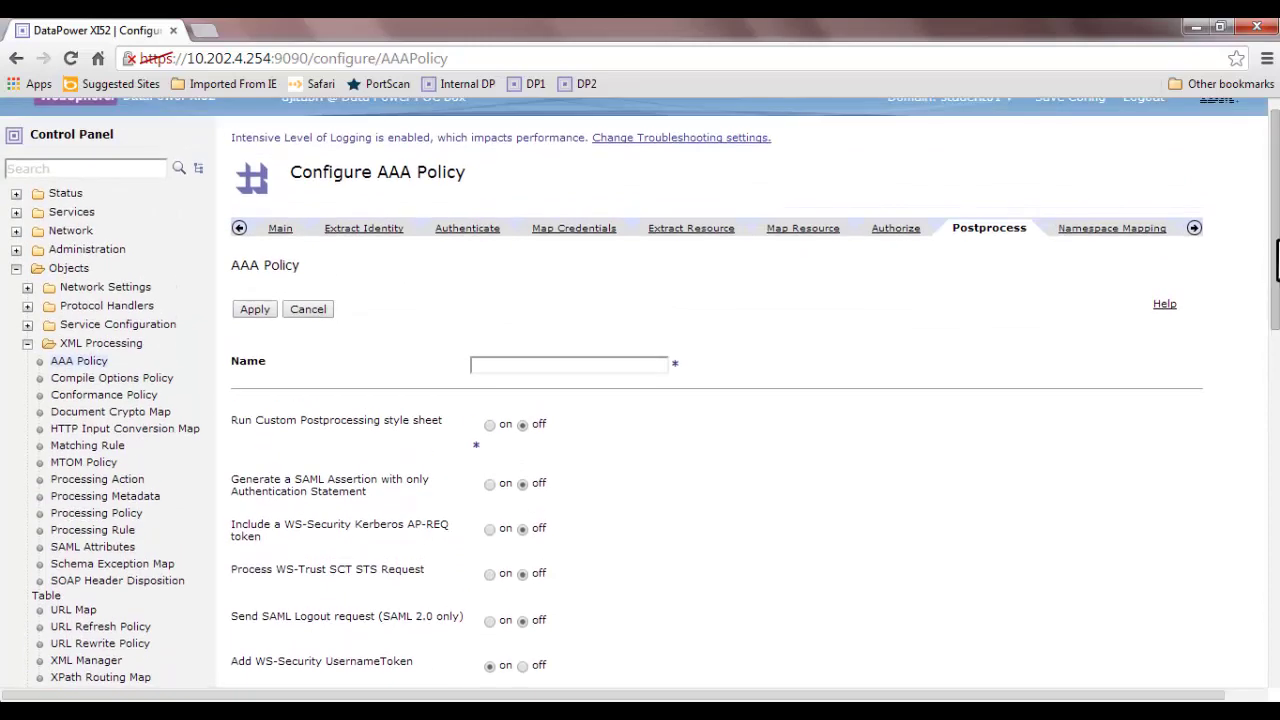
left_click_drag(1277, 258, 1277, 266)
mouse_move(1277, 270)
left_mouse_down()
mouse_move(1277, 495)
mouse_move(1268, 276)
left_mouse_up()
mouse_move(1193, 185)
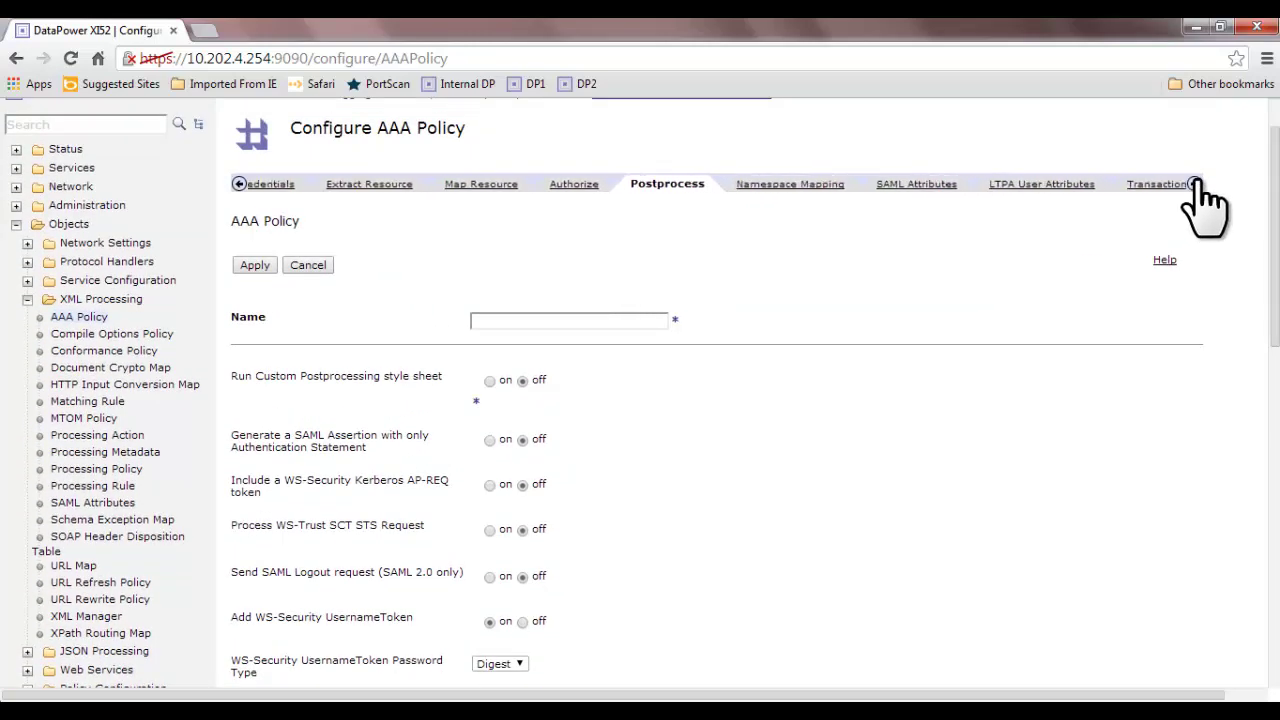
left_click(735, 192)
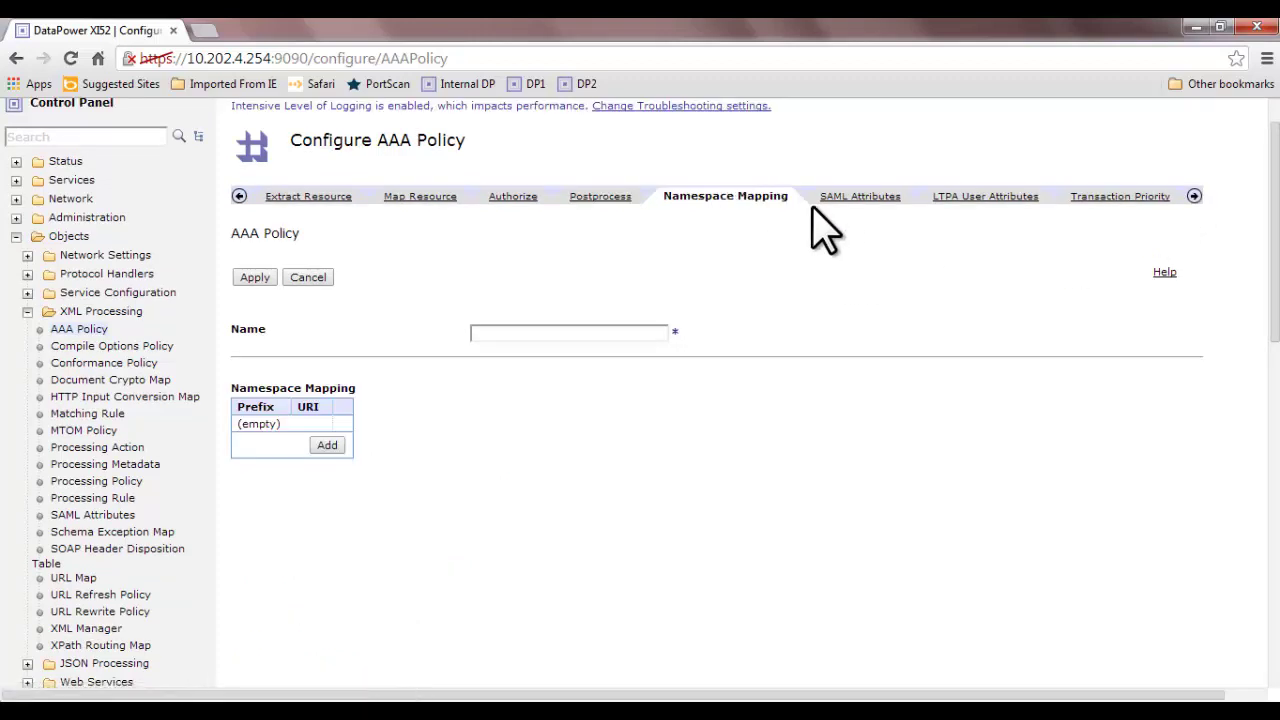
left_click(852, 198)
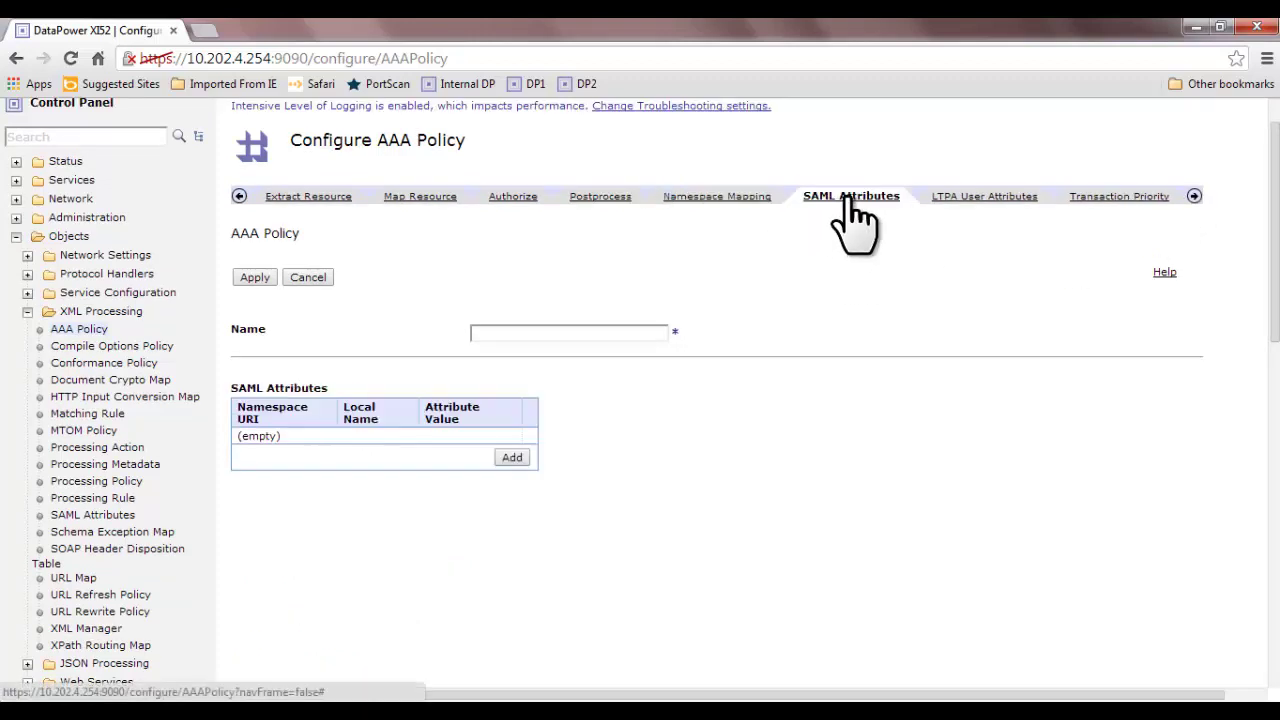
left_click(978, 200)
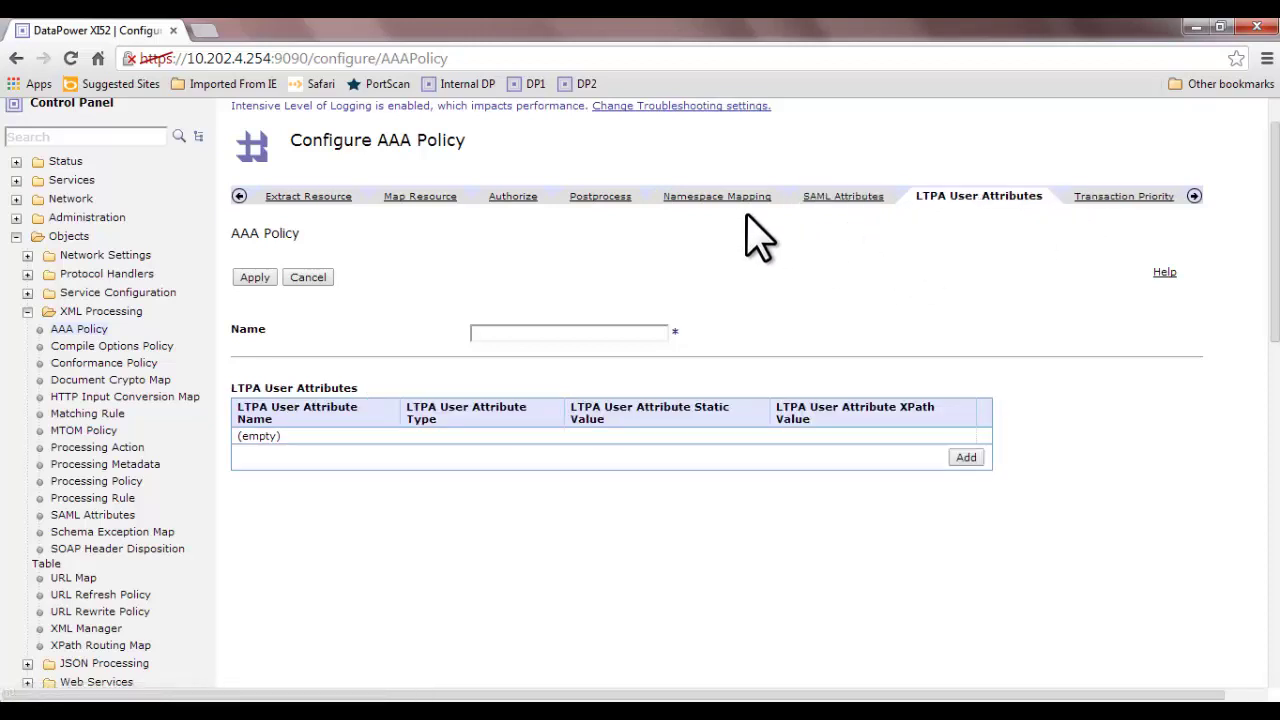
Go back through the Postprocess settings to the AAA policy's Main settings
left_click(605, 198)
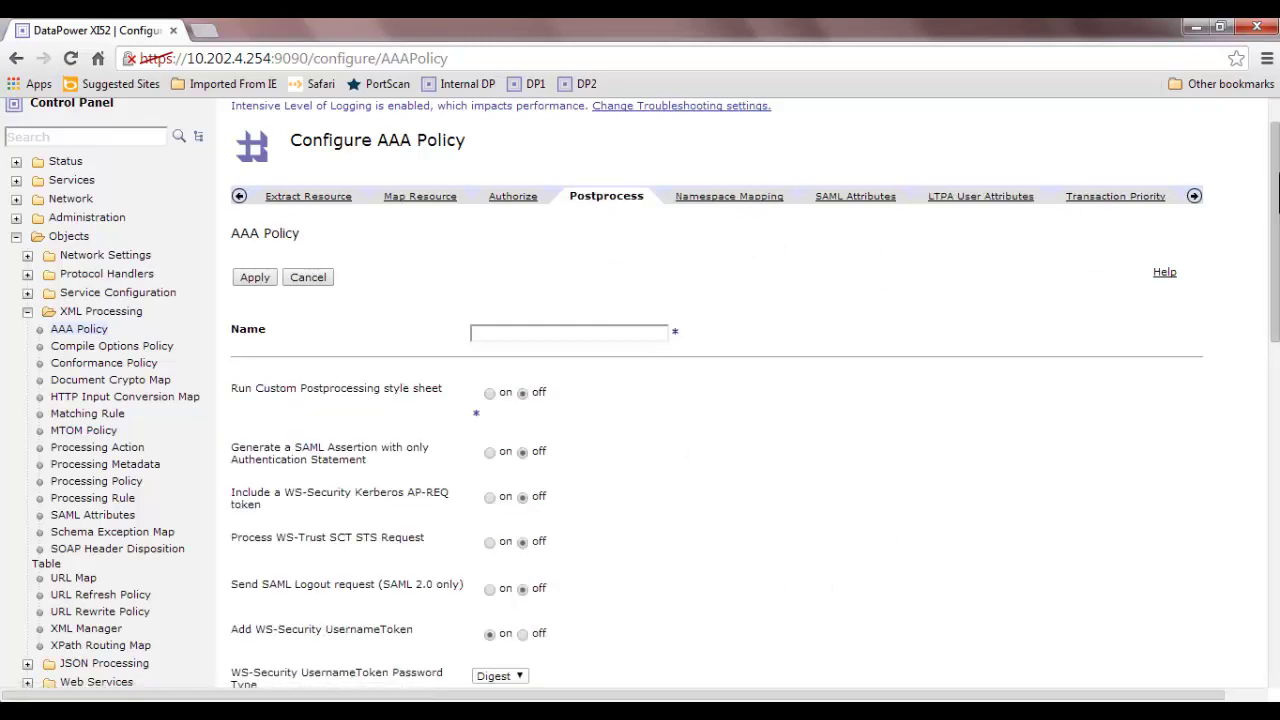
left_click_drag(1277, 197, 1271, 171)
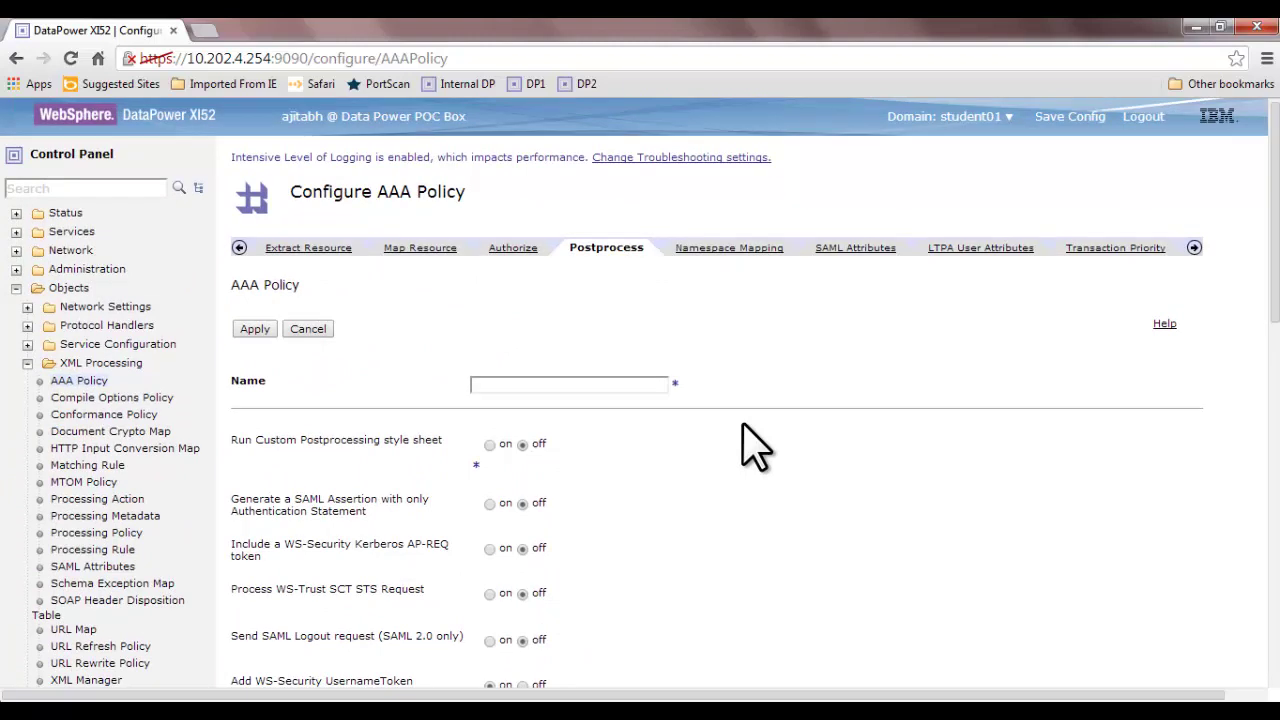
left_click(239, 247)
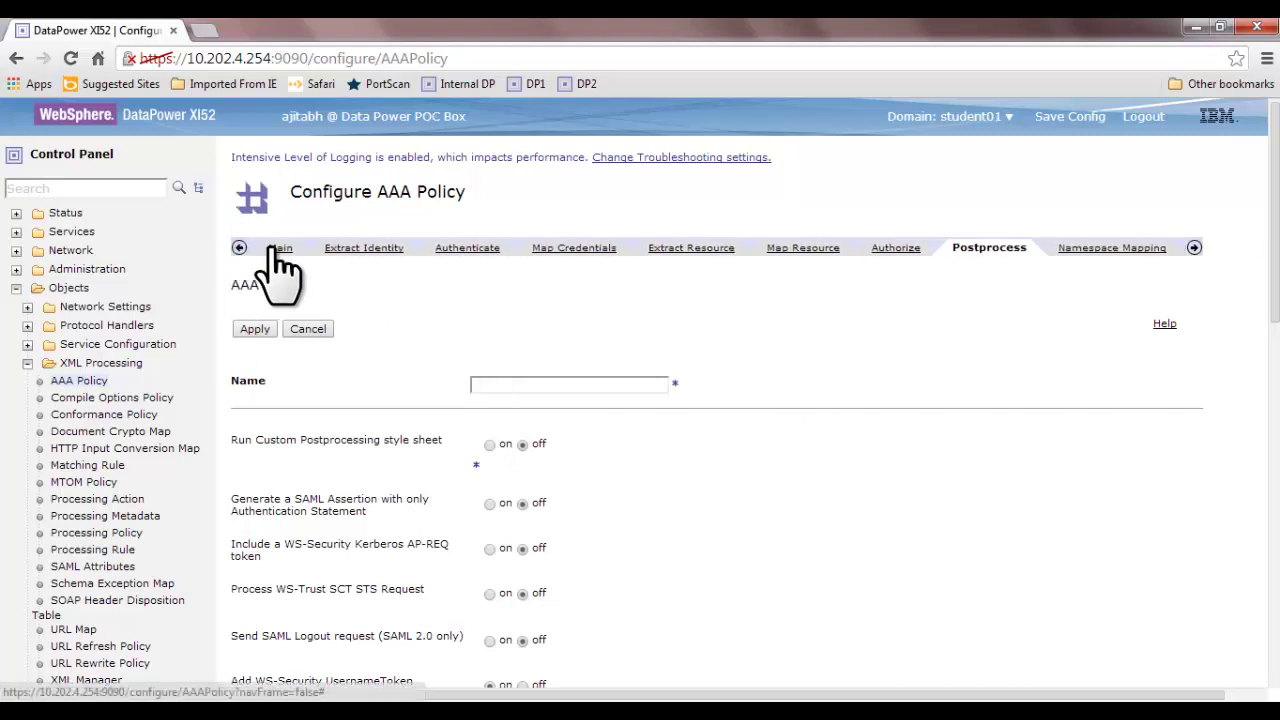
left_click(279, 249)
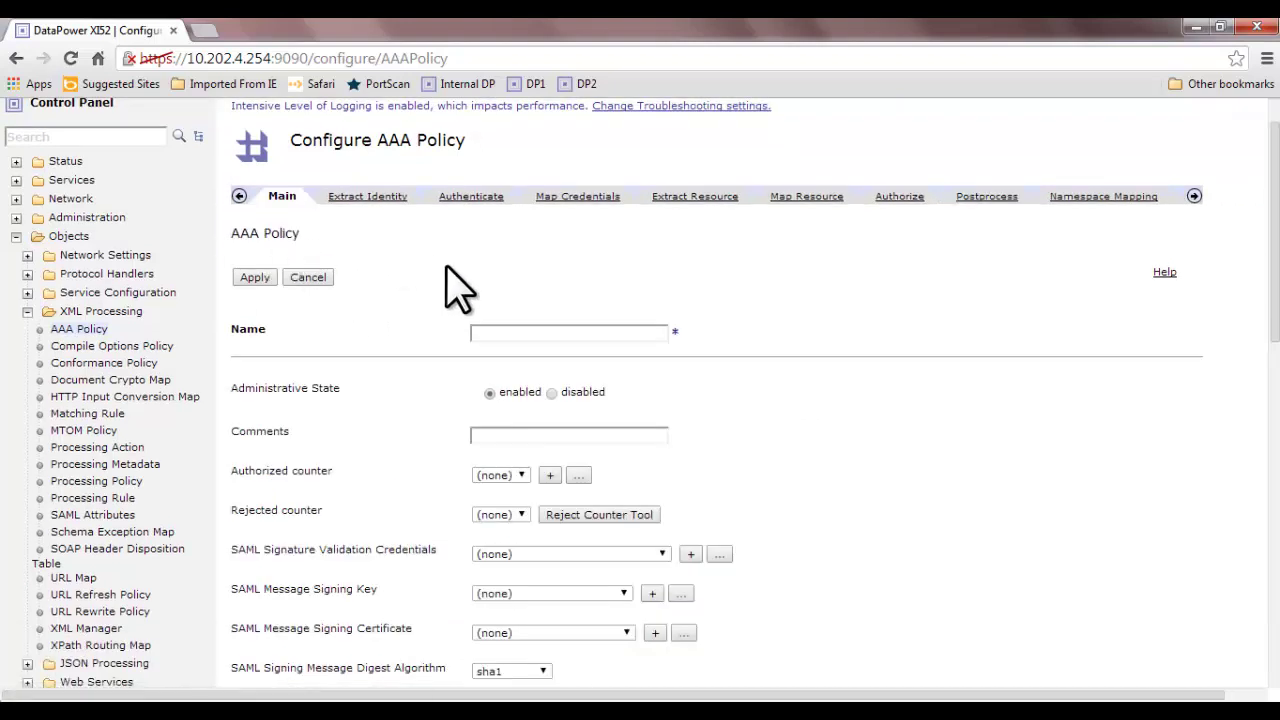